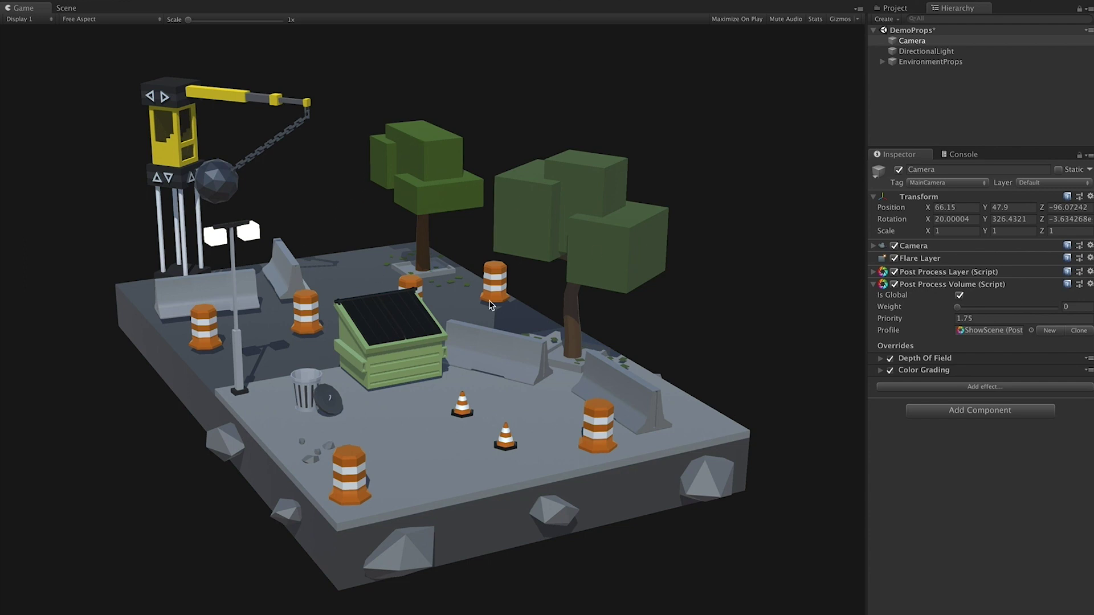
# Step: Orbit the Scene view closer around the diorama, then return to the Game view
pyautogui.click(73, 9)
pyautogui.keyDown('alt'); pyautogui.moveTo(224, 141); pyautogui.dragTo(369, 368); pyautogui.keyUp('alt')
pyautogui.keyDown('alt'); pyautogui.moveTo(424, 304); pyautogui.dragTo(515, 362); pyautogui.keyUp('alt')
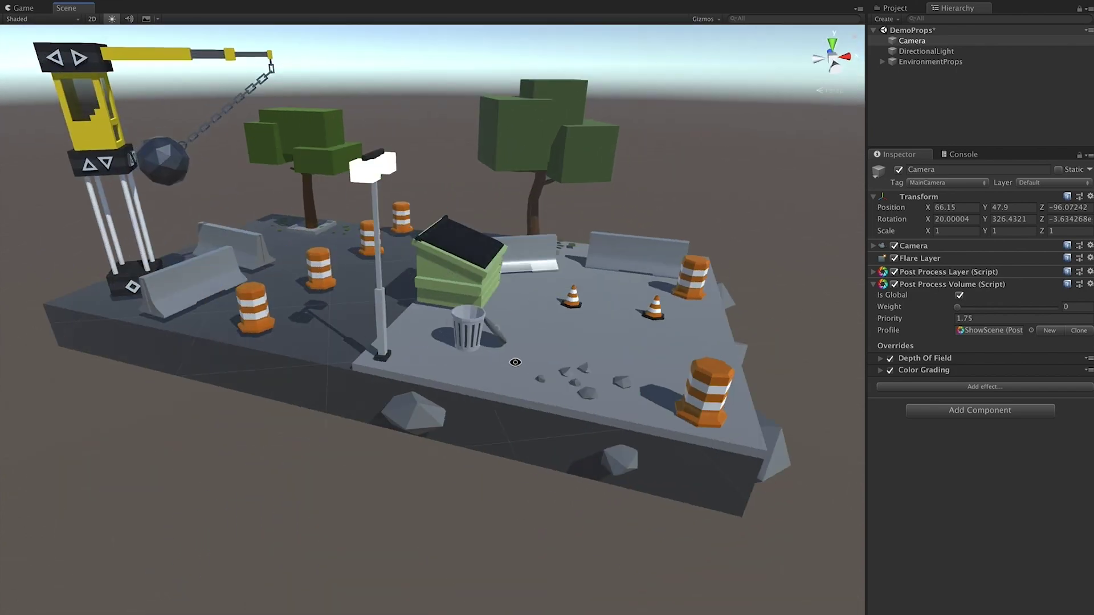
pyautogui.click(23, 19)
pyautogui.click(23, 4)
pyautogui.click(23, 8)
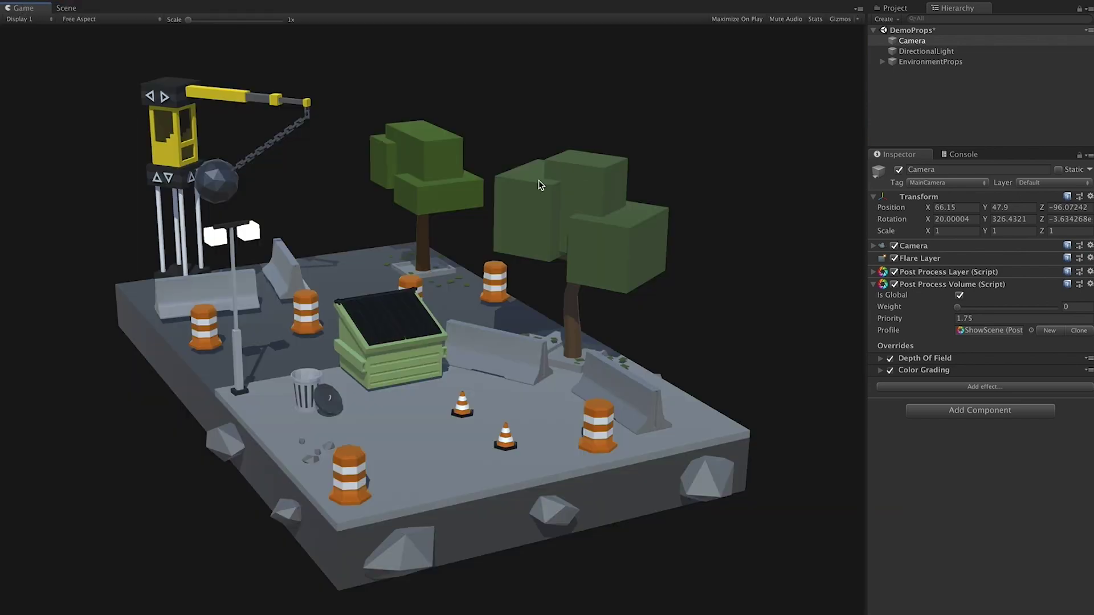
# Step: Inspect the Depth Of Field and Color Grading overrides and raise the volume Weight to 1
pyautogui.click(939, 359)
pyautogui.click(922, 433)
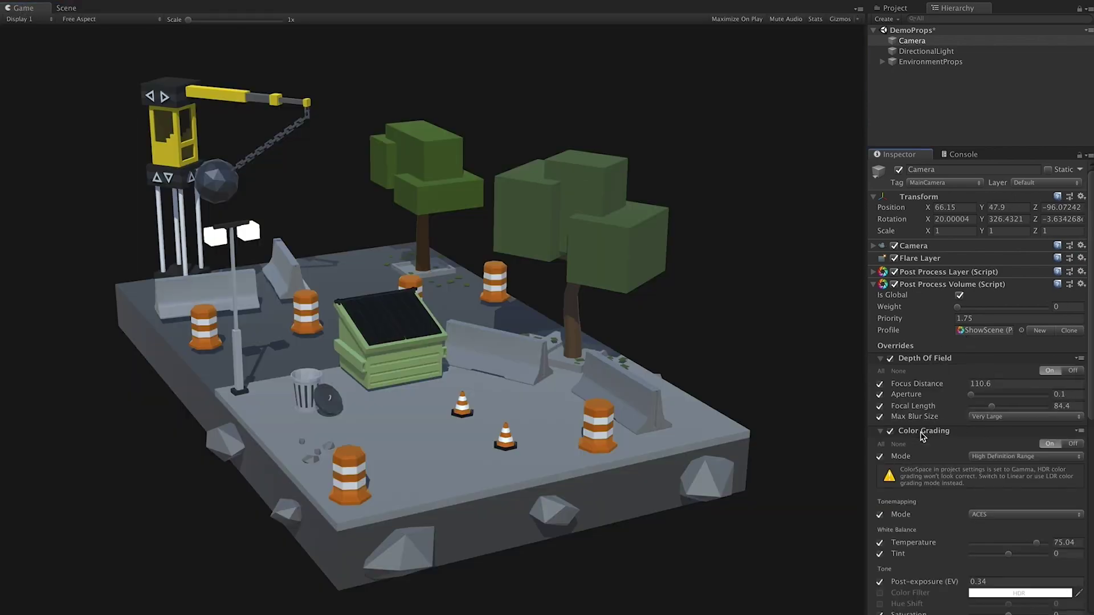
pyautogui.click(922, 432)
pyautogui.click(942, 358)
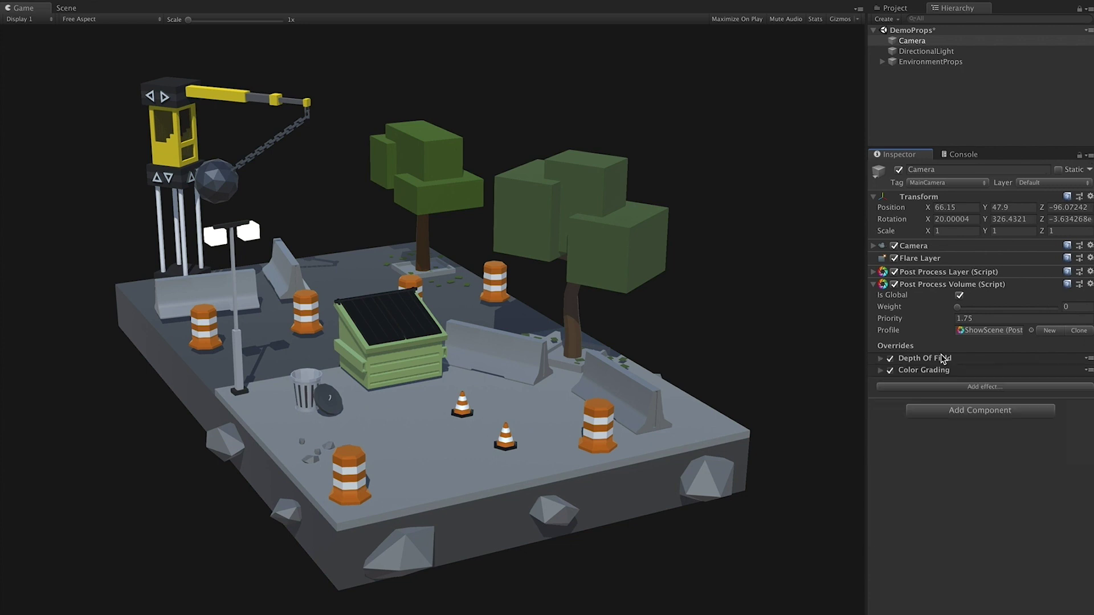
pyautogui.moveTo(958, 309); pyautogui.dragTo(1074, 312)
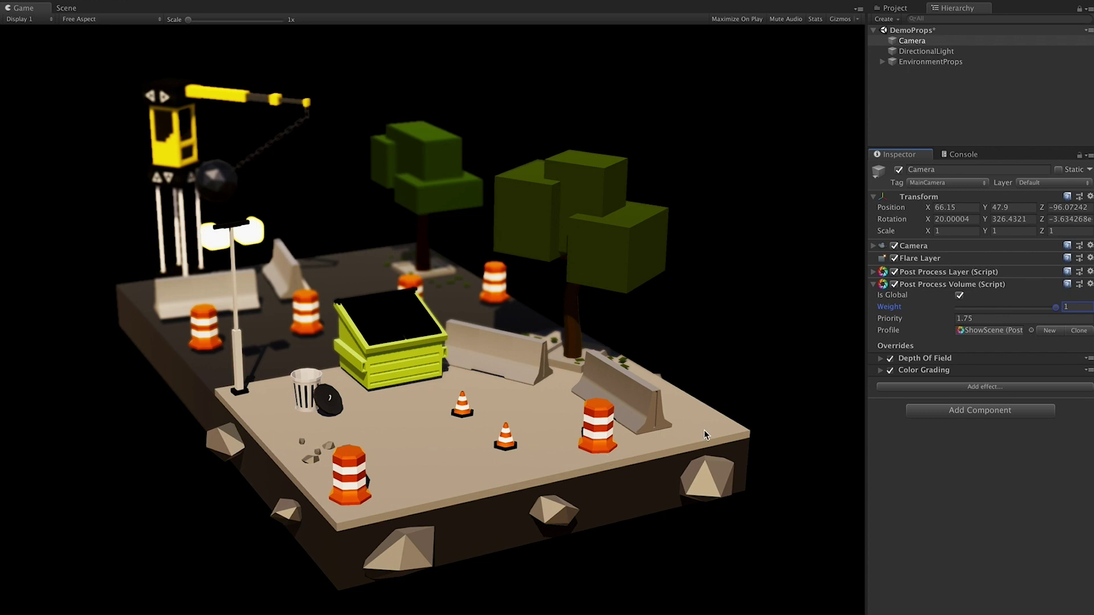
pyautogui.click(78, 9)
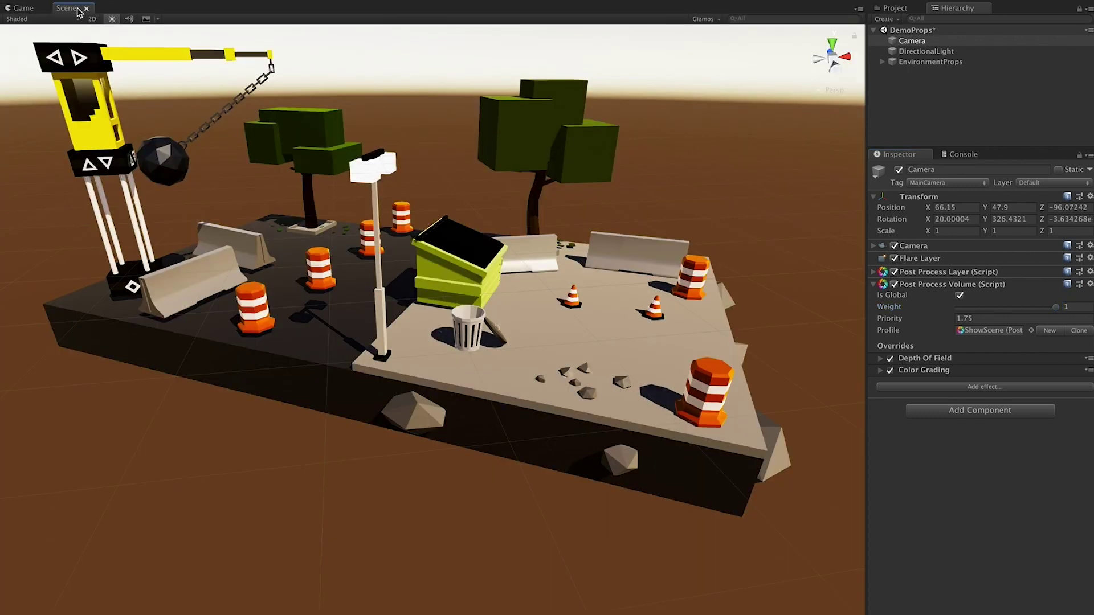
# Step: Select the traffic barrels and concrete barriers and lower them to Y -3.83
pyautogui.click(329, 274)
pyautogui.keyDown('shift'); pyautogui.click(371, 235); pyautogui.keyUp('shift')
pyautogui.keyDown('shift'); pyautogui.click(402, 215); pyautogui.keyUp('shift')
pyautogui.keyDown('alt'); pyautogui.moveTo(402, 214); pyautogui.dragTo(432, 295); pyautogui.keyUp('alt')
pyautogui.press('f')
pyautogui.scroll(-5, 567, 237)
pyautogui.click(275, 358)
pyautogui.keyDown('shift'); pyautogui.click(294, 292); pyautogui.keyUp('shift')
pyautogui.moveTo(255, 285); pyautogui.dragTo(255, 300)
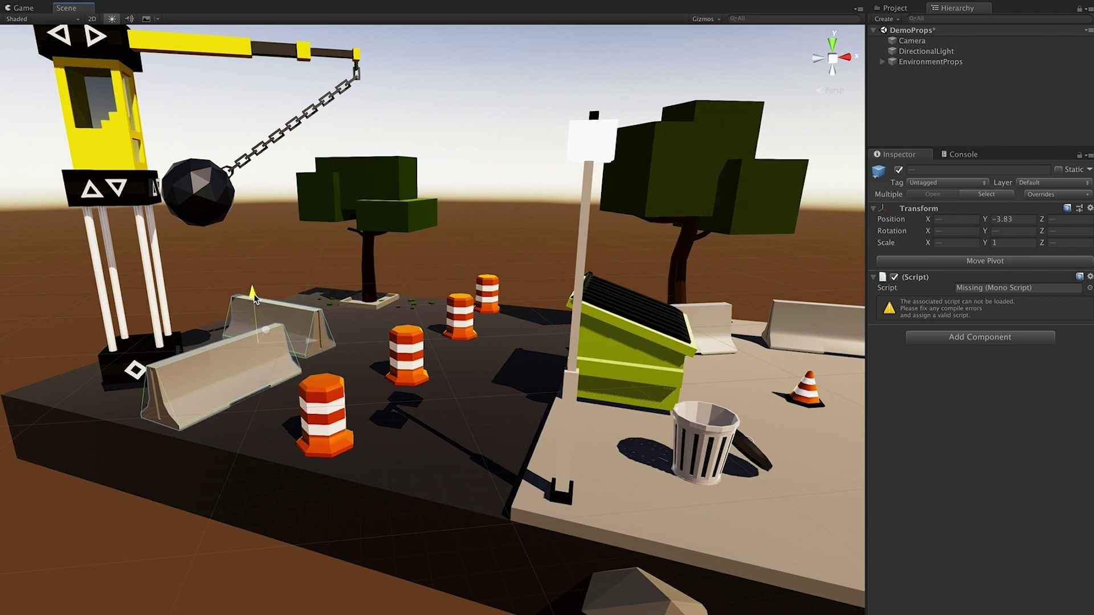
# Step: Clear the assertion errors from the Console and go back to the Game view
pyautogui.click(969, 157)
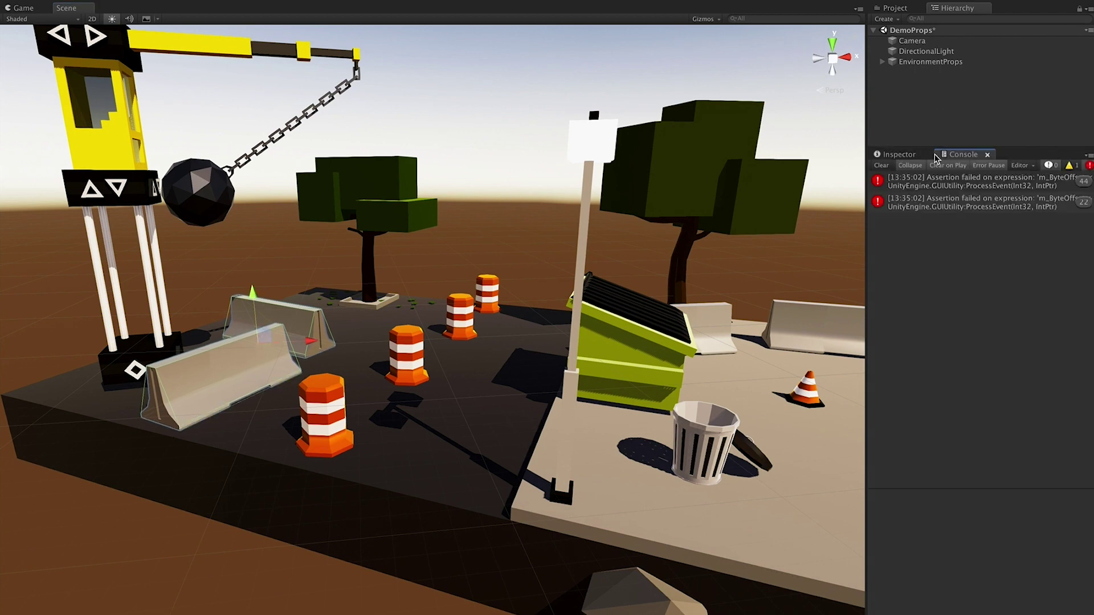
pyautogui.click(881, 166)
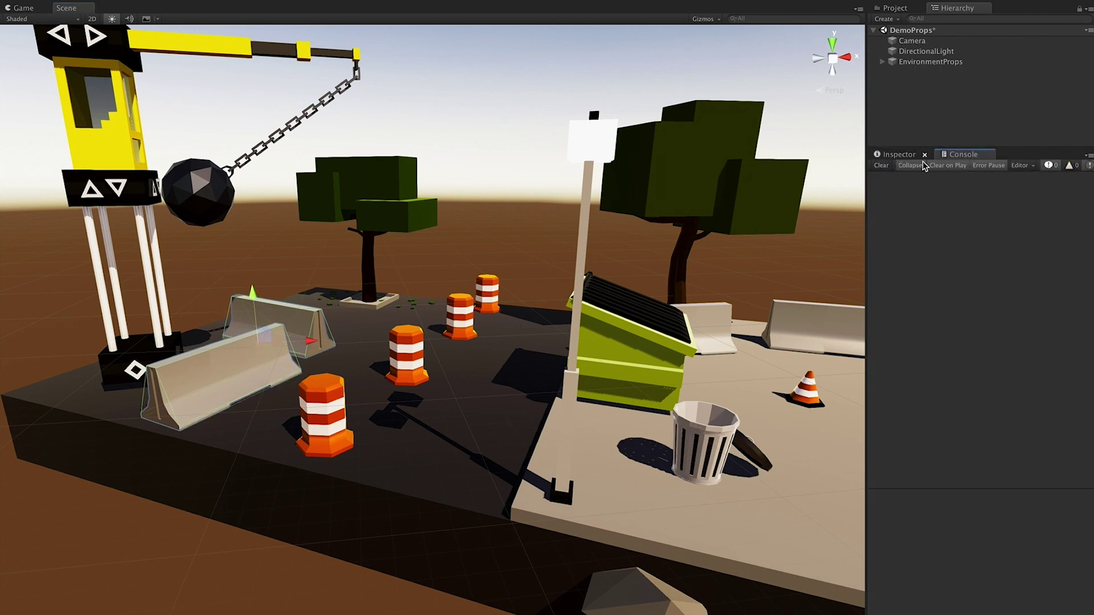
pyautogui.click(900, 154)
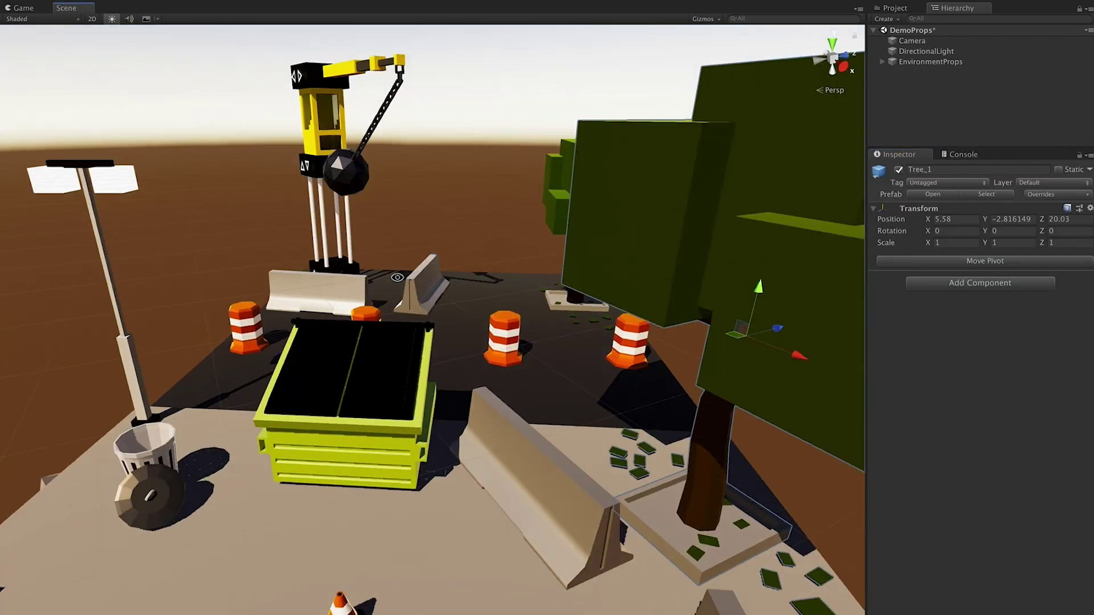
pyautogui.keyDown('alt'); pyautogui.moveTo(586, 273); pyautogui.dragTo(682, 333); pyautogui.keyUp('alt')
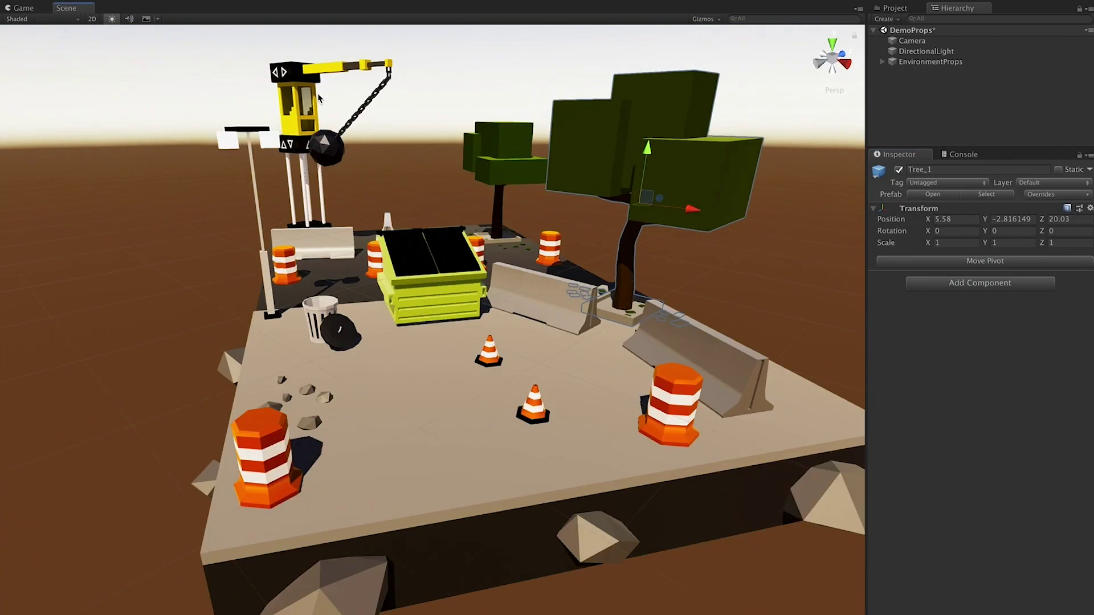
pyautogui.click(33, 11)
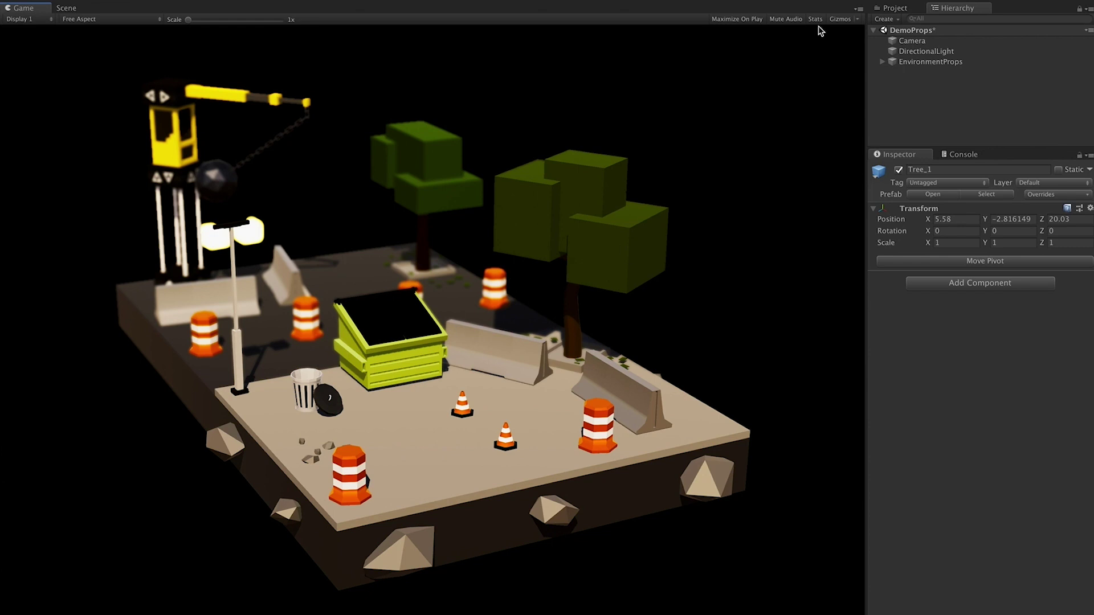
# Step: Select the Camera and add Unity > Grain to its post-process volume via Add effect
pyautogui.click(910, 41)
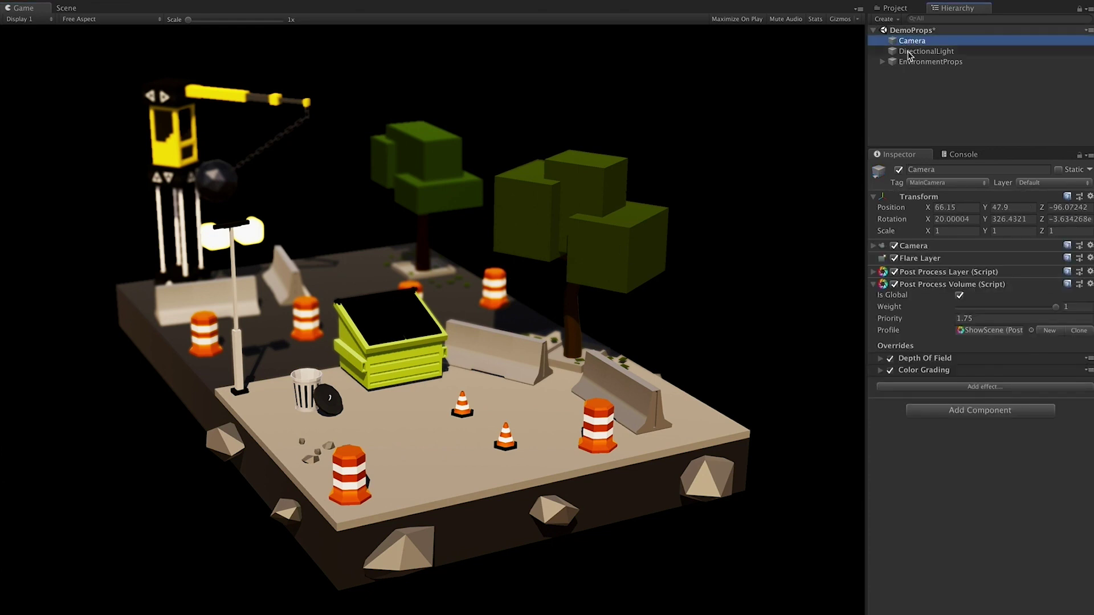
pyautogui.click(945, 387)
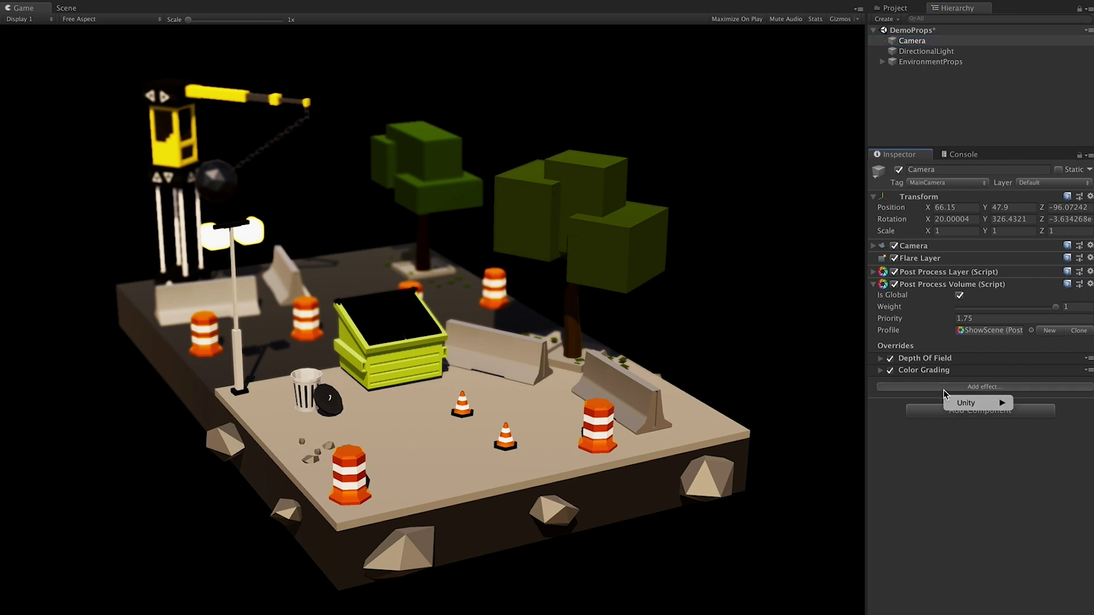
pyautogui.moveTo(962, 404)
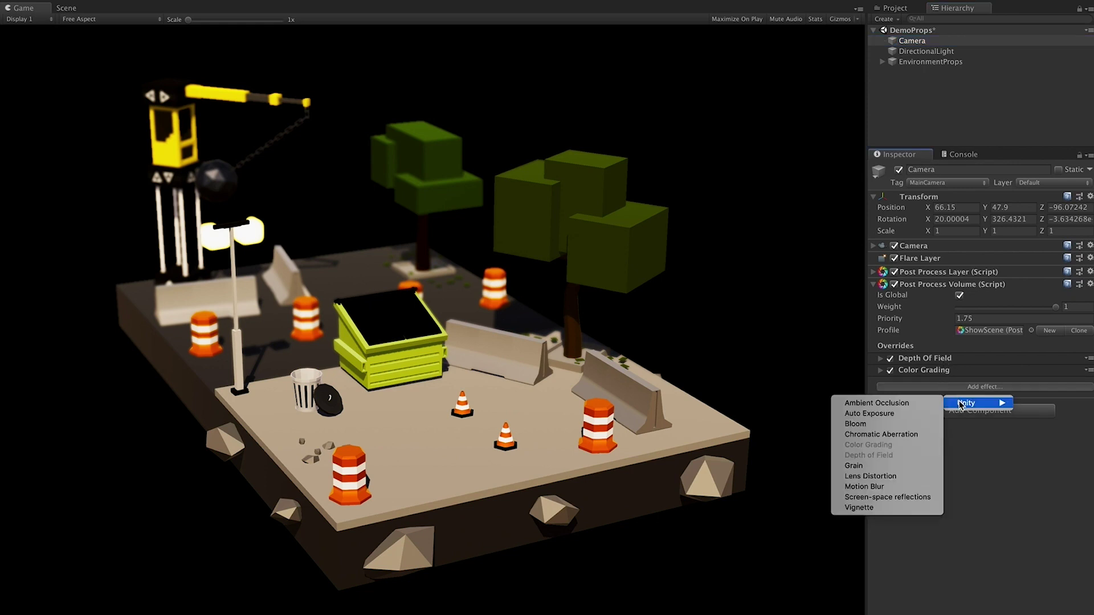
pyautogui.click(867, 465)
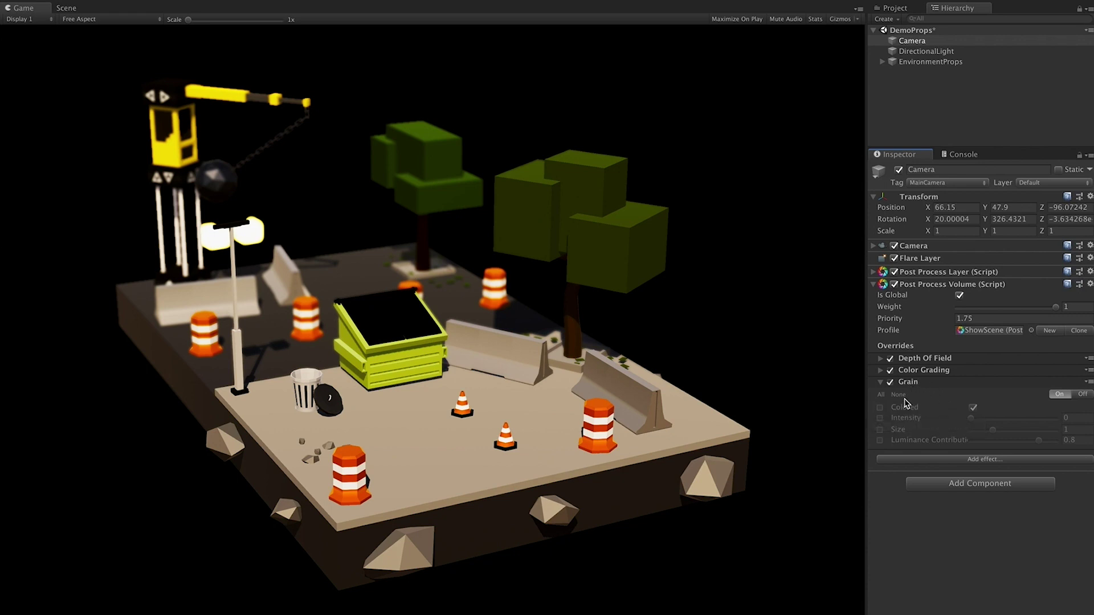
# Step: Enable the Grain Intensity and Size overrides, settling on Intensity 0.7 and Size 0.5
pyautogui.click(880, 419)
pyautogui.click(972, 419)
pyautogui.moveTo(988, 421); pyautogui.dragTo(1064, 423)
pyautogui.click(879, 429)
pyautogui.moveTo(993, 430); pyautogui.dragTo(1068, 434)
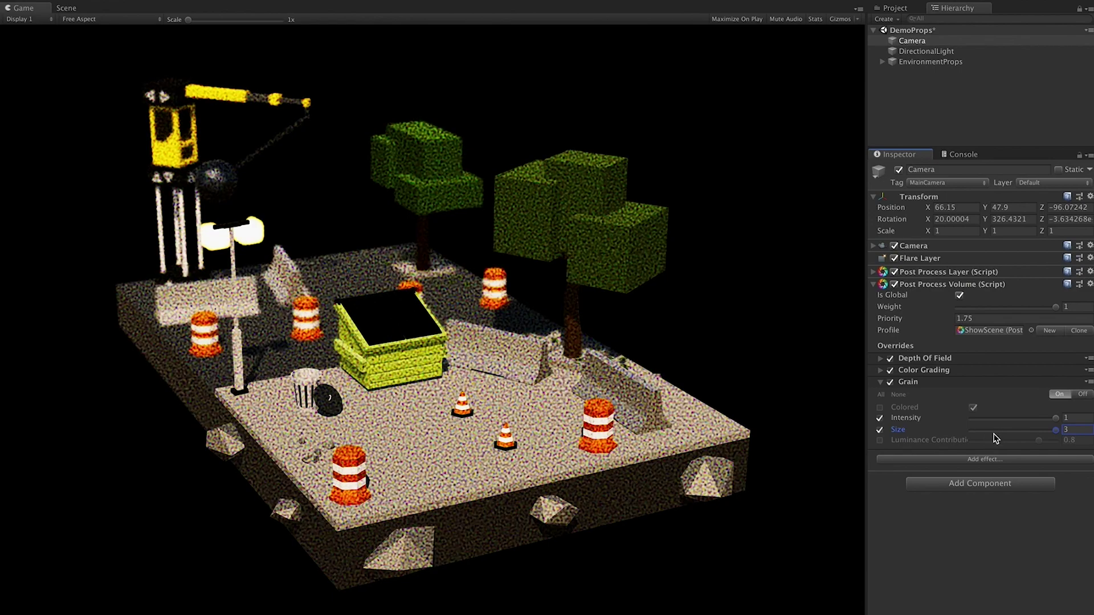
pyautogui.moveTo(1042, 432); pyautogui.dragTo(985, 439)
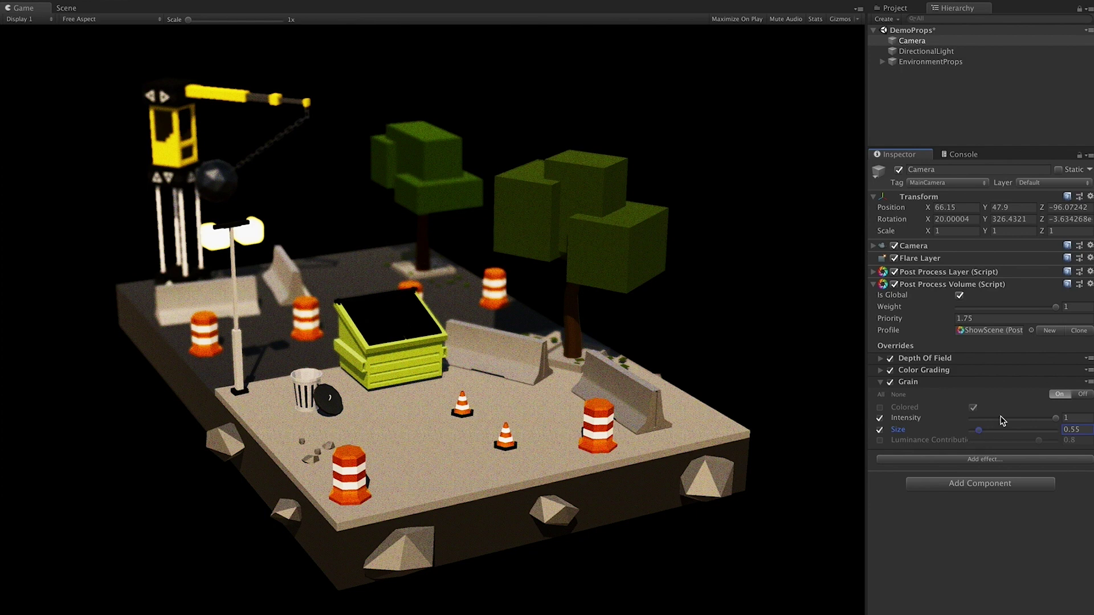
pyautogui.moveTo(1045, 419)
pyautogui.mouseDown()
pyautogui.moveTo(1000, 421)
pyautogui.moveTo(1030, 422)
pyautogui.mouseUp()
pyautogui.click(1088, 430)
# Step: Add a Bloom override and enable its Intensity at 3.5
pyautogui.click(921, 461)
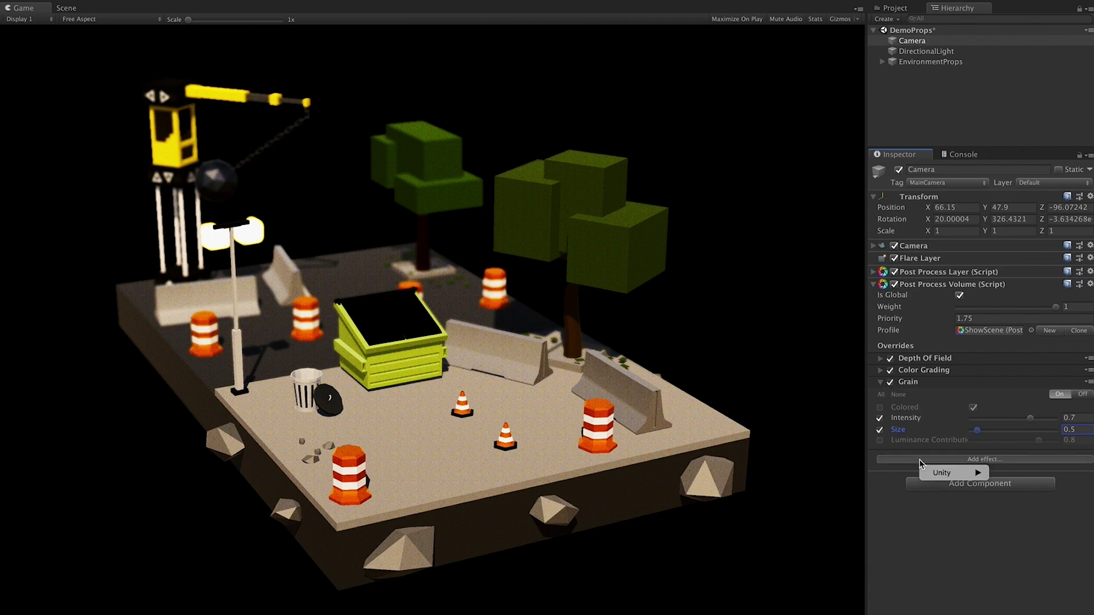
pyautogui.moveTo(934, 475)
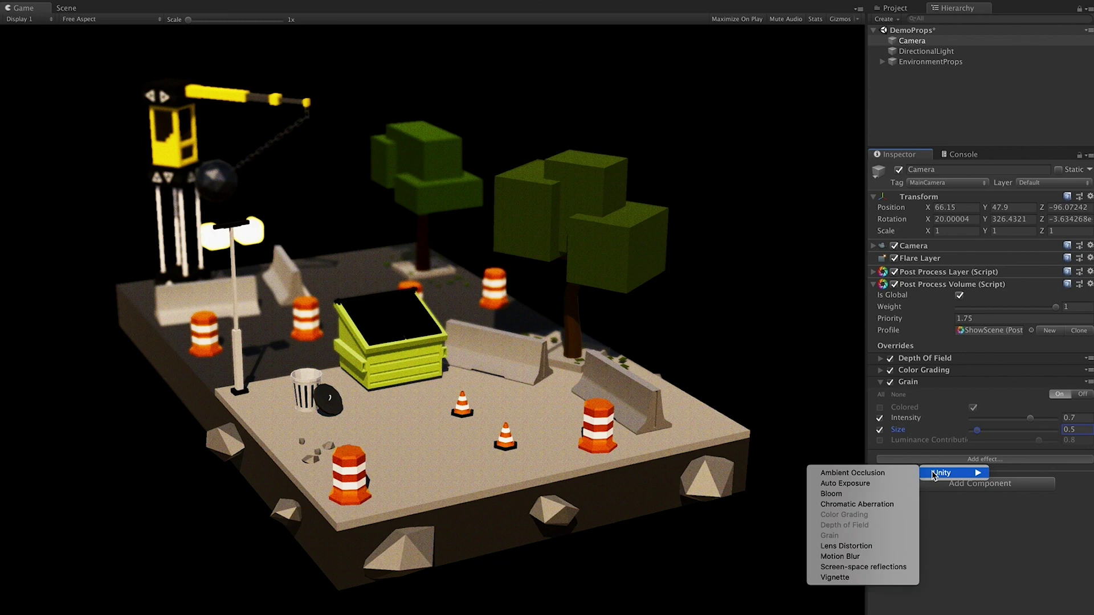
pyautogui.click(831, 494)
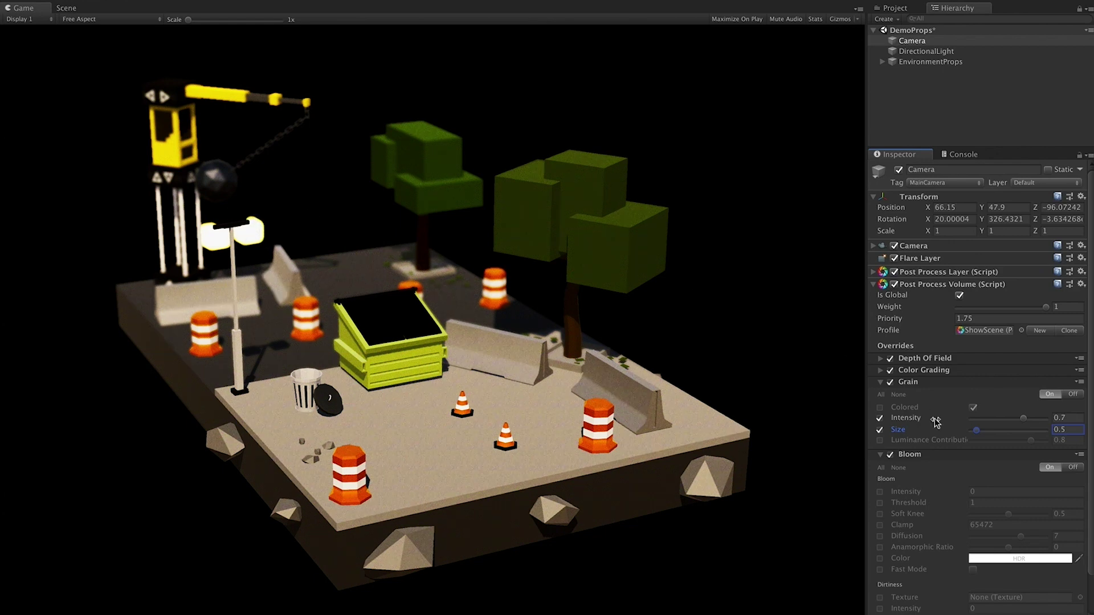
pyautogui.click(879, 491)
pyautogui.moveTo(946, 494); pyautogui.dragTo(1033, 493)
pyautogui.click(1019, 490)
pyautogui.write('3.5')
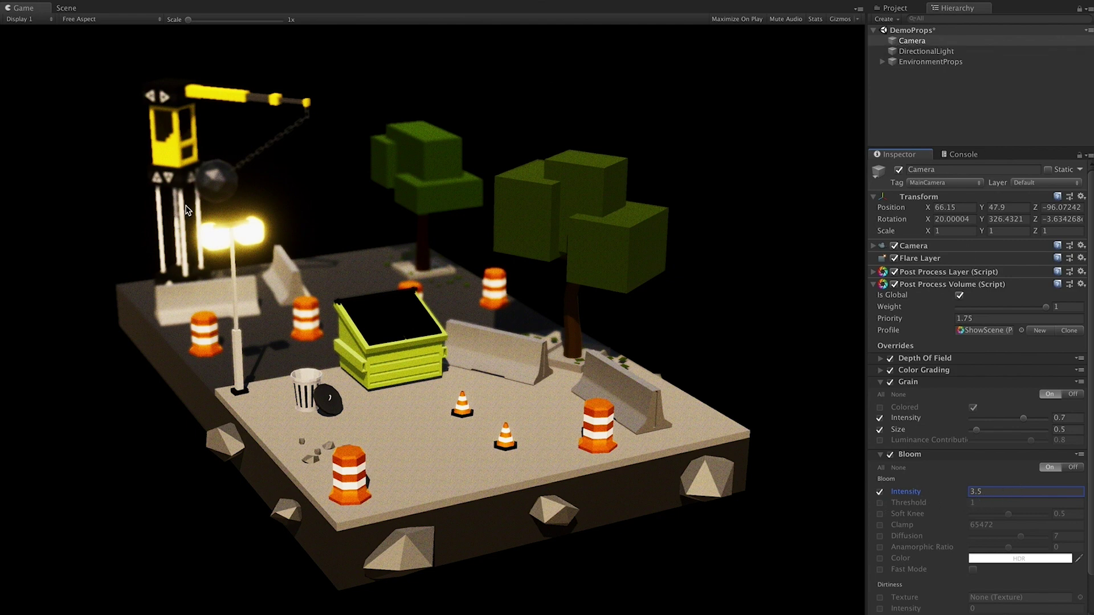
# Step: Expand EnvironmentProps and select the Street_Light's bulb Light object
pyautogui.click(882, 62)
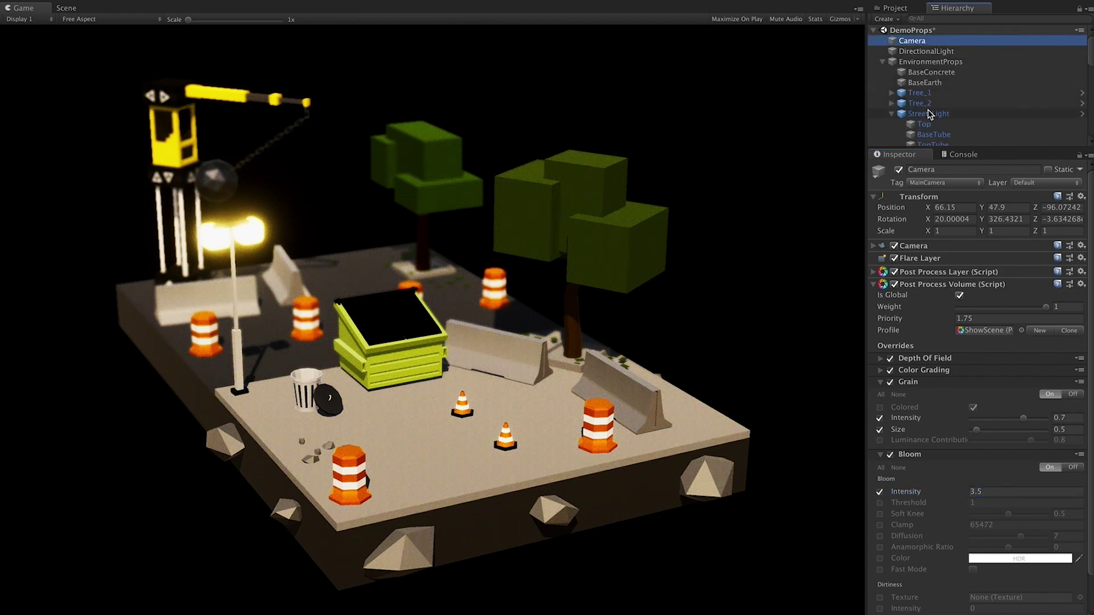
pyautogui.scroll(-1, 957, 115)
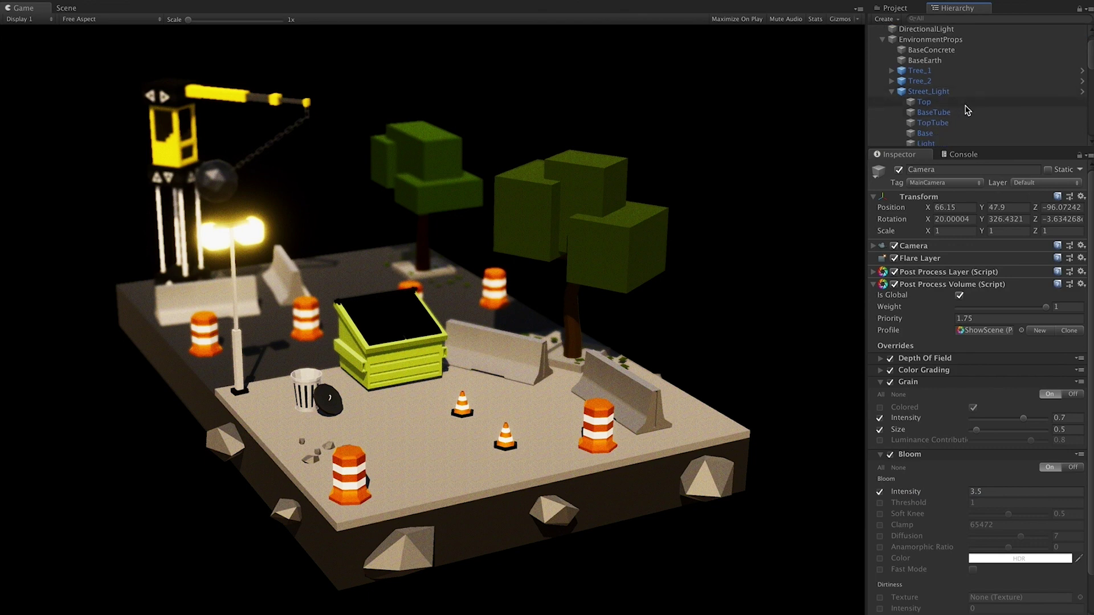
pyautogui.scroll(-4, 962, 111)
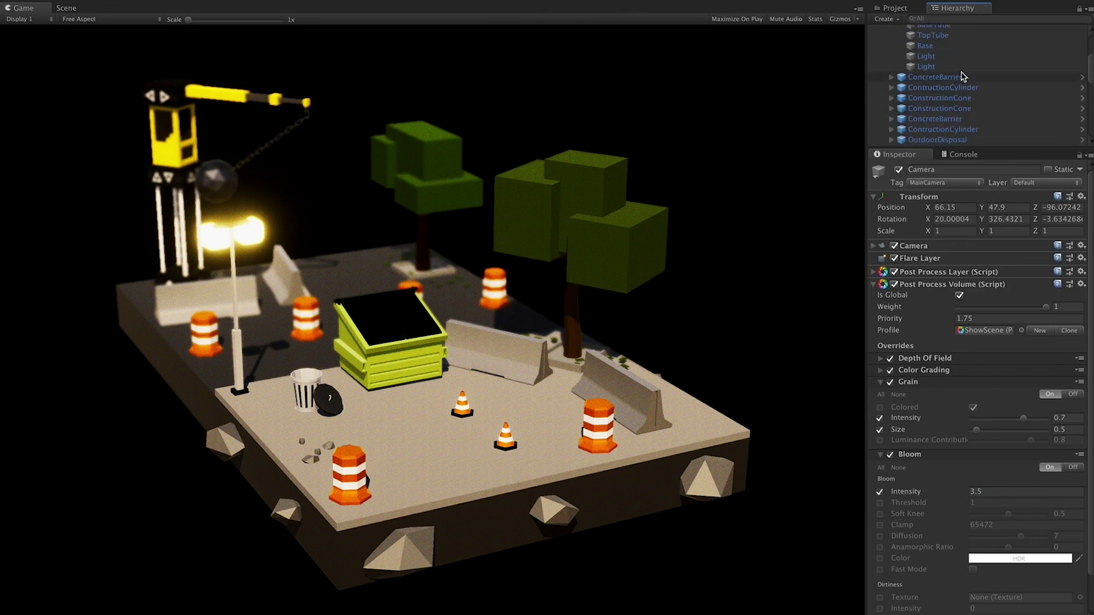
pyautogui.click(940, 68)
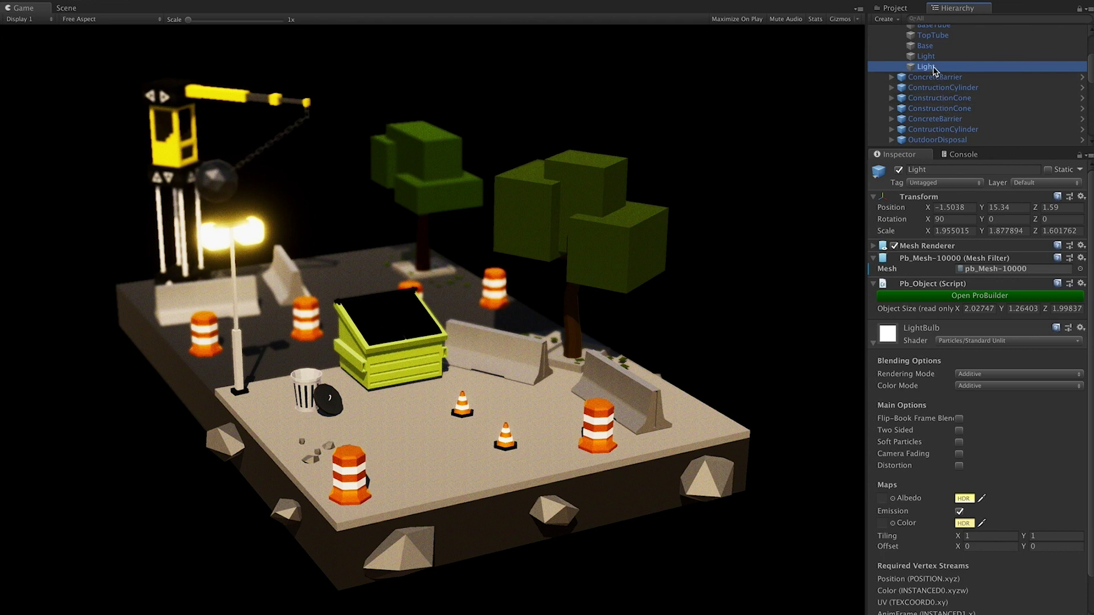
pyautogui.scroll(-2, 1011, 450)
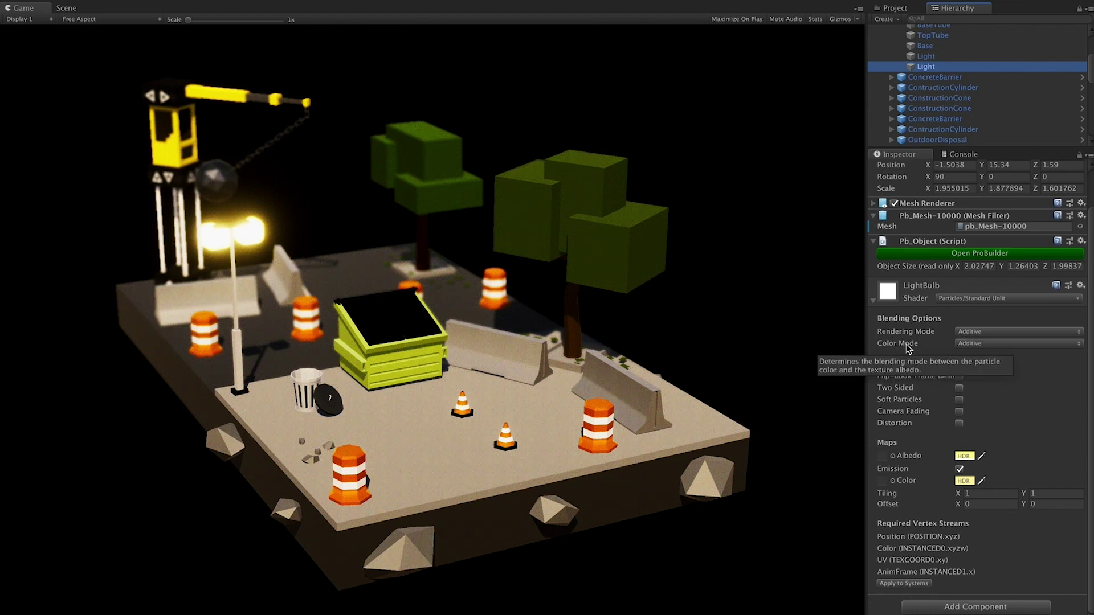
# Step: Set the bulb material's Albedo colour to yellow
pyautogui.click(964, 480)
pyautogui.moveTo(1017, 264)
pyautogui.mouseDown()
pyautogui.moveTo(1026, 244)
pyautogui.moveTo(1043, 258)
pyautogui.moveTo(1011, 291)
pyautogui.moveTo(996, 251)
pyautogui.moveTo(986, 293)
pyautogui.moveTo(987, 268)
pyautogui.moveTo(1011, 252)
pyautogui.moveTo(1078, 262)
pyautogui.moveTo(1075, 292)
pyautogui.moveTo(1035, 268)
pyautogui.moveTo(1035, 280)
pyautogui.moveTo(1047, 257)
pyautogui.moveTo(1028, 234)
pyautogui.moveTo(990, 229)
pyautogui.mouseUp()
pyautogui.click(1006, 204)
pyautogui.click(1055, 222)
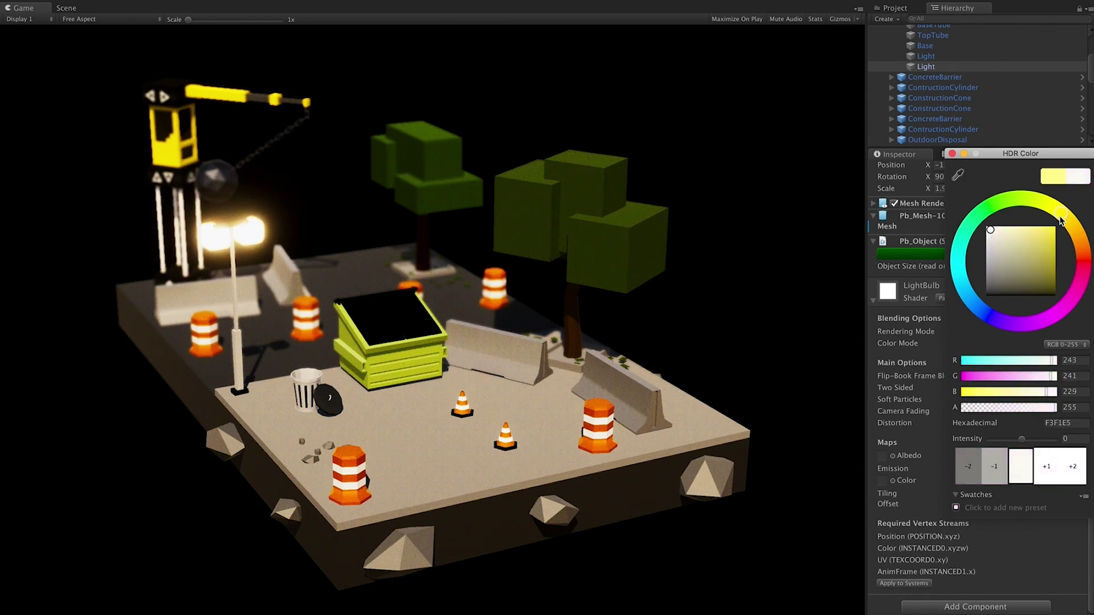
pyautogui.press('Return')
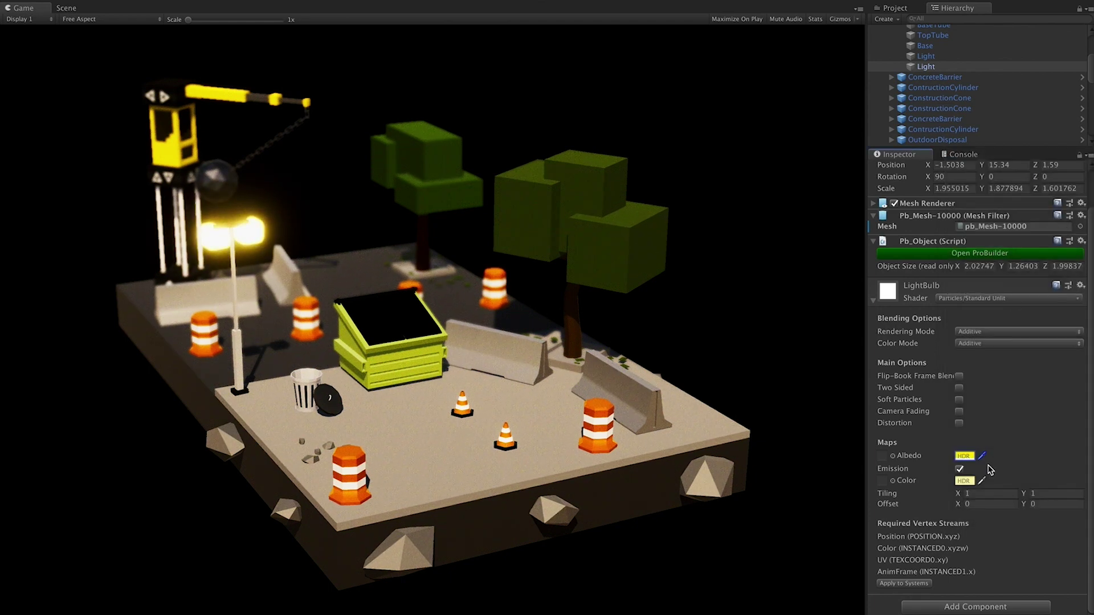
# Step: Darken the bulb's Emission colour to dark grey and reselect EnvironmentProps
pyautogui.click(964, 481)
pyautogui.moveTo(1034, 283); pyautogui.dragTo(969, 275)
pyautogui.press('Return')
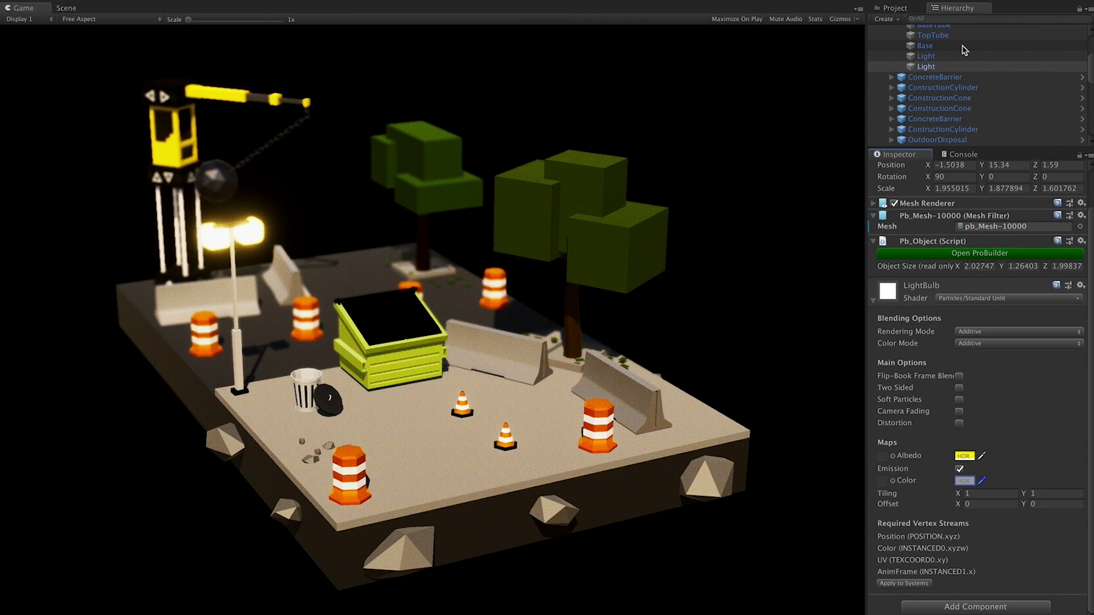
pyautogui.scroll(3, 1006, 80)
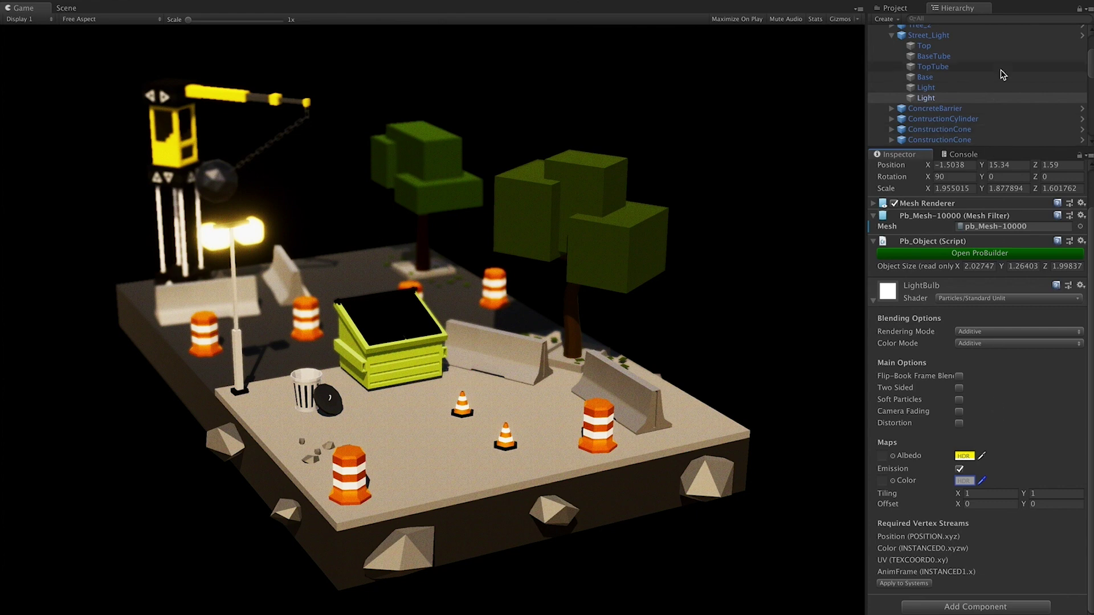
pyautogui.scroll(5, 1002, 74)
pyautogui.click(893, 62)
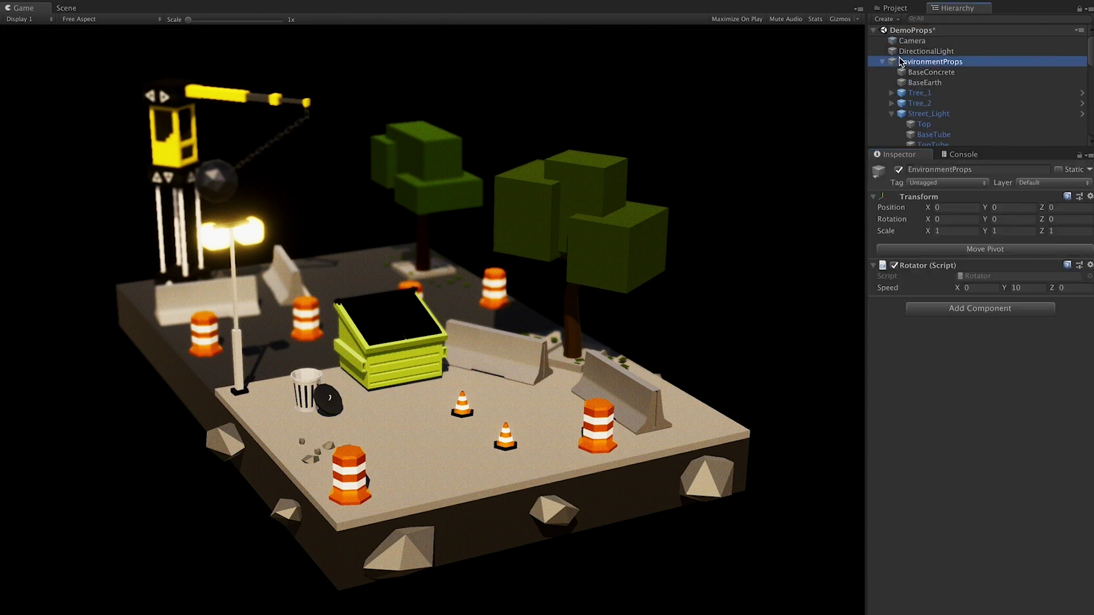
# Step: Raise Bloom Intensity to 4.15 on the Camera, leaving Threshold at its default
pyautogui.click(882, 61)
pyautogui.click(910, 43)
pyautogui.scroll(-2, 905, 428)
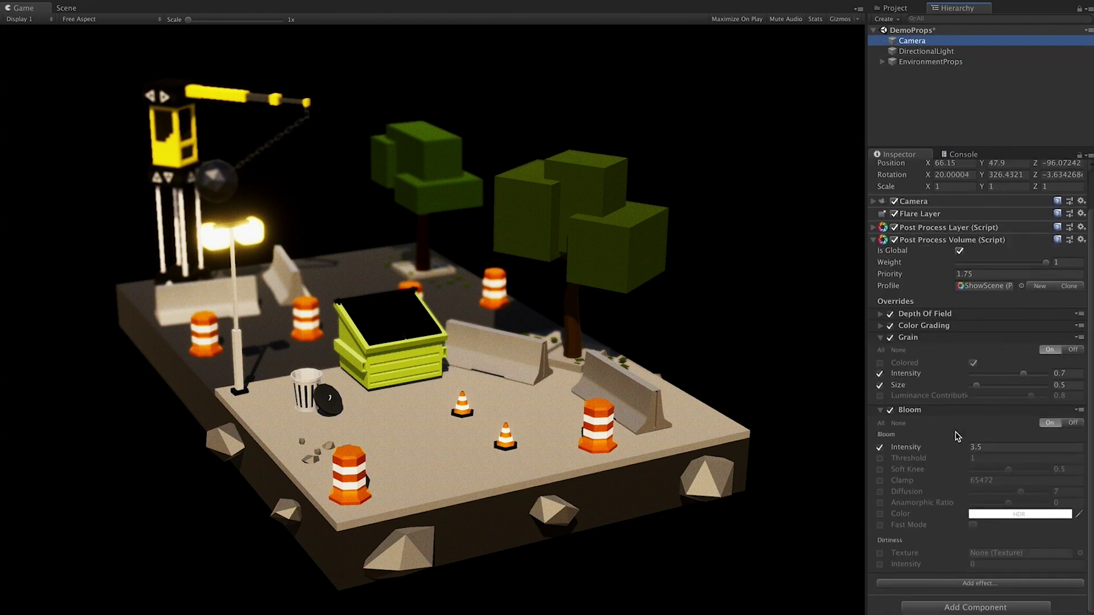
pyautogui.moveTo(900, 452)
pyautogui.mouseDown()
pyautogui.moveTo(972, 449)
pyautogui.moveTo(917, 453)
pyautogui.mouseUp()
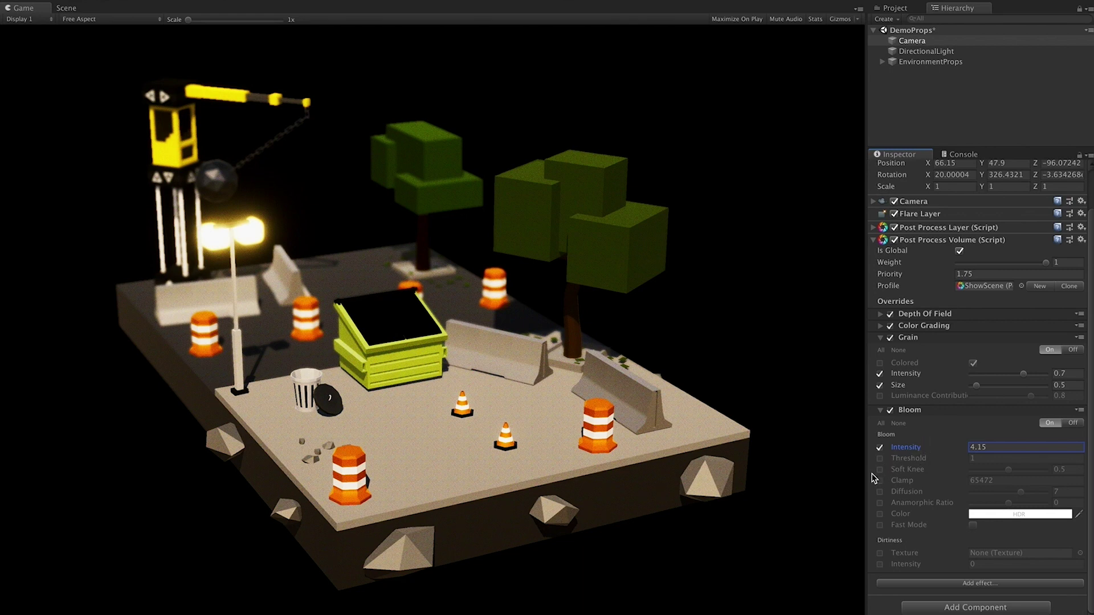
pyautogui.click(896, 459)
pyautogui.moveTo(897, 461)
pyautogui.mouseDown()
pyautogui.moveTo(938, 460)
pyautogui.moveTo(897, 470)
pyautogui.mouseUp()
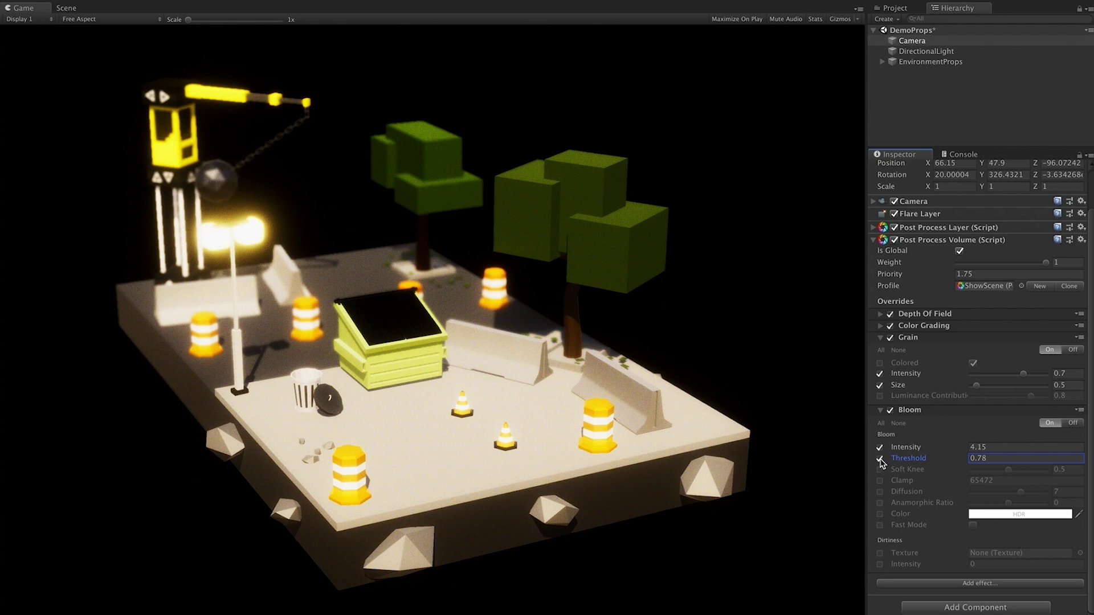
pyautogui.click(880, 458)
# Step: Enable Bloom Soft Knee at 0.5 and turn on Fast Mode
pyautogui.click(880, 470)
pyautogui.moveTo(1009, 470)
pyautogui.mouseDown()
pyautogui.moveTo(996, 472)
pyautogui.moveTo(1040, 474)
pyautogui.moveTo(989, 480)
pyautogui.moveTo(1025, 477)
pyautogui.moveTo(1011, 479)
pyautogui.mouseUp()
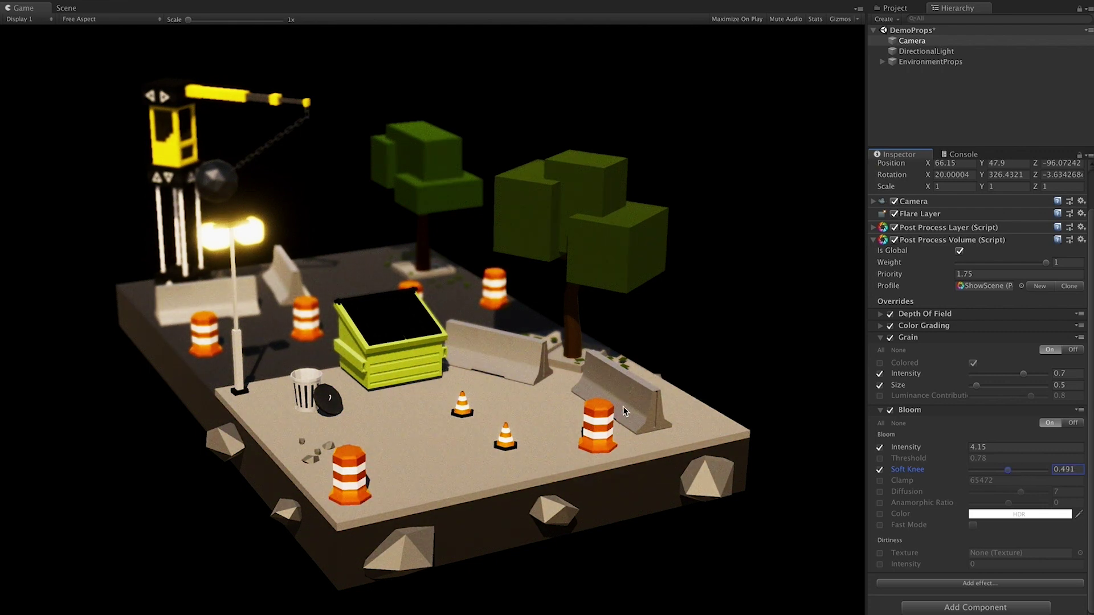
pyautogui.moveTo(1007, 472); pyautogui.dragTo(1011, 474)
pyautogui.click(1062, 470)
pyautogui.click(879, 525)
pyautogui.moveTo(914, 529)
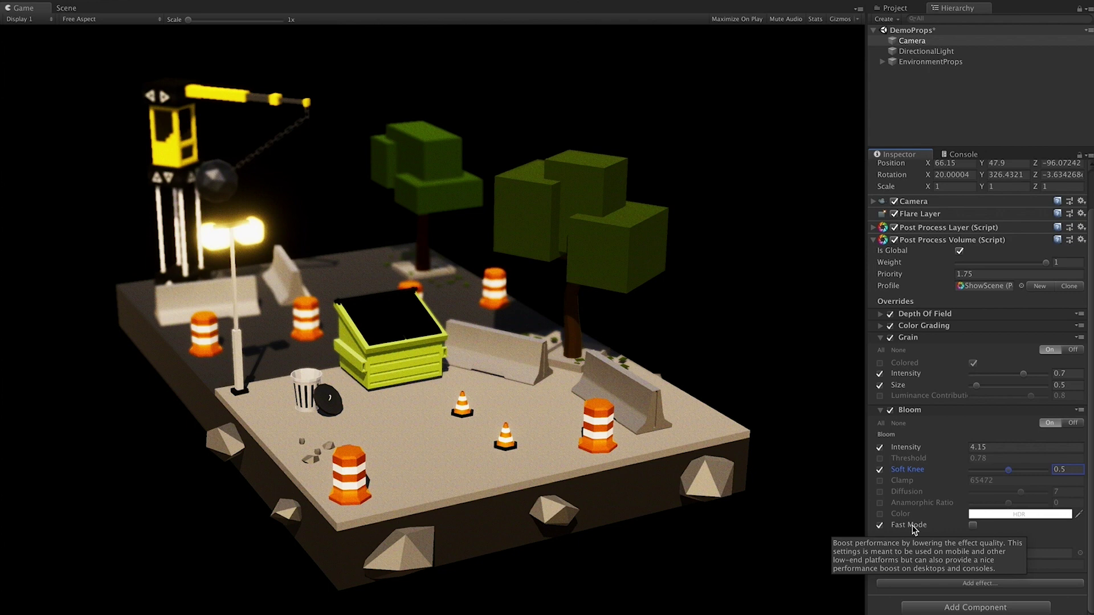
pyautogui.click(973, 525)
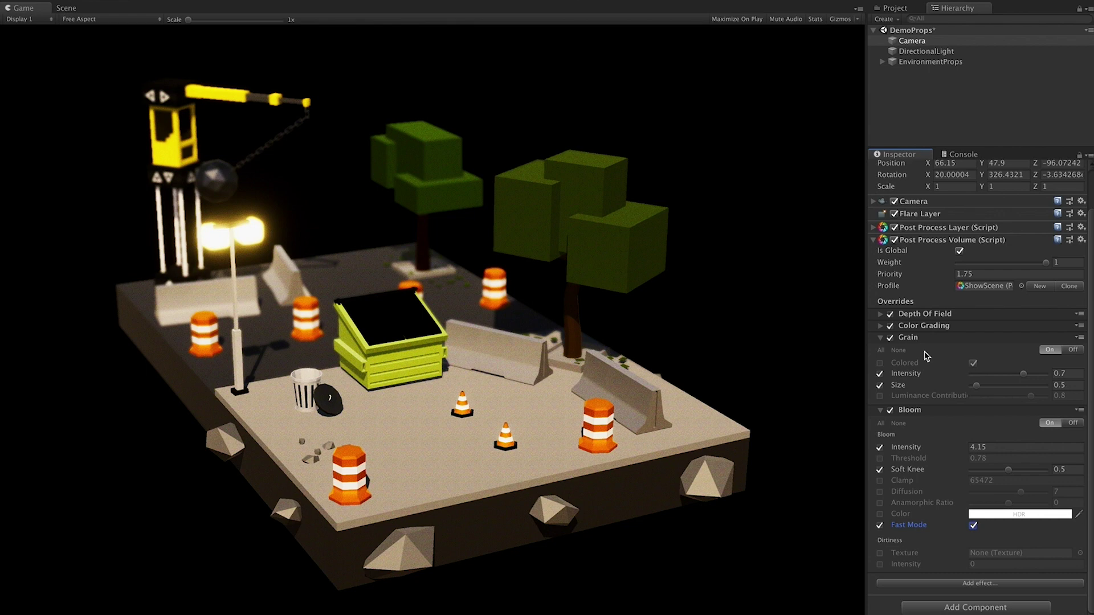
# Step: Collapse the Bloom and Grain foldouts in the Post Process Volume inspector
pyautogui.click(919, 411)
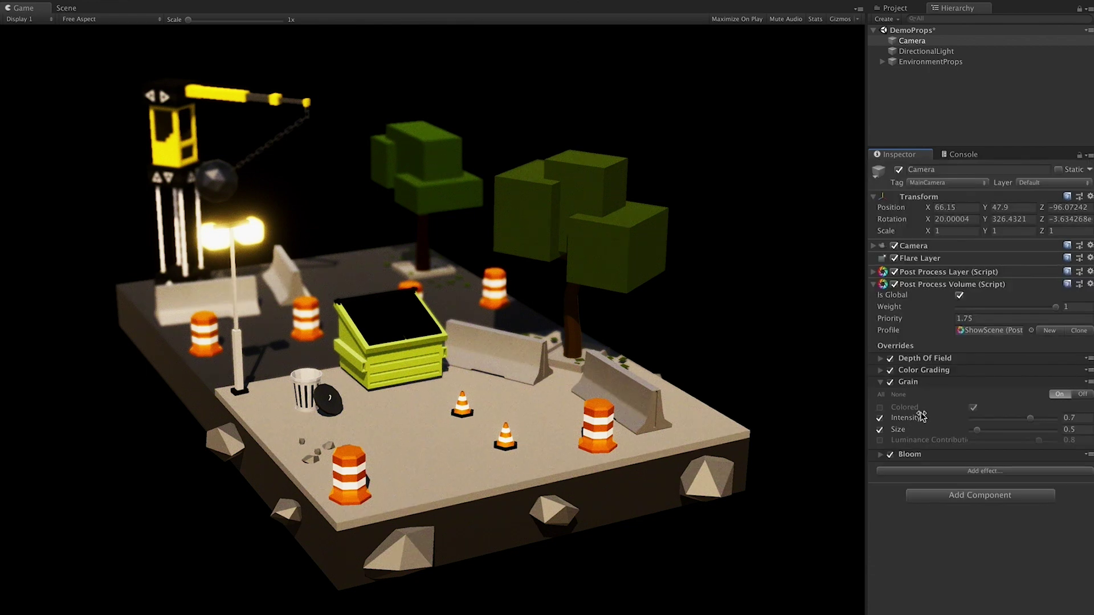
pyautogui.click(911, 454)
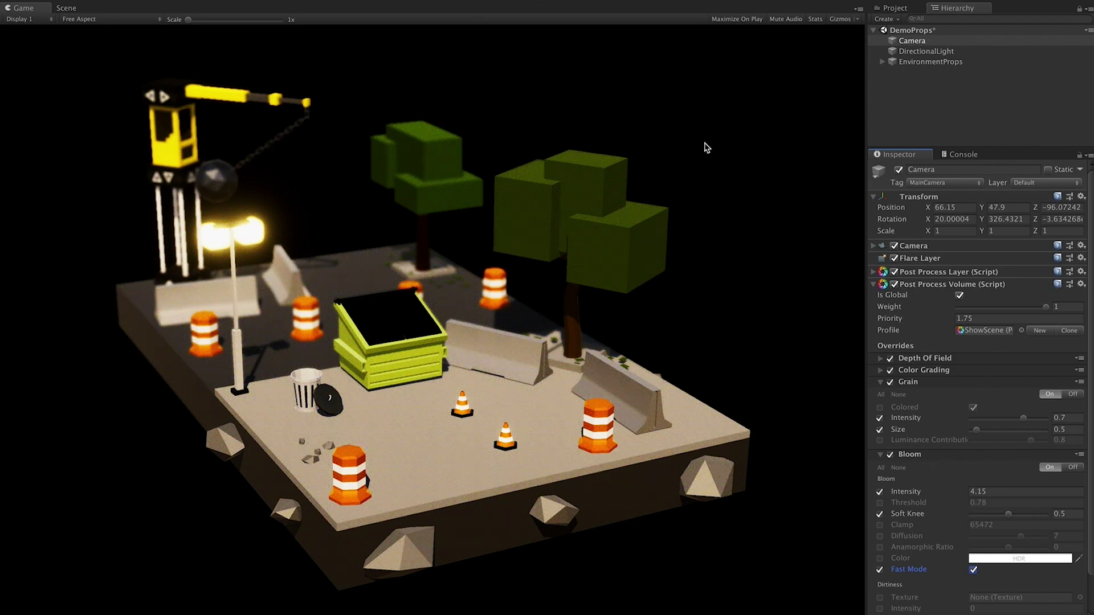
pyautogui.click(916, 459)
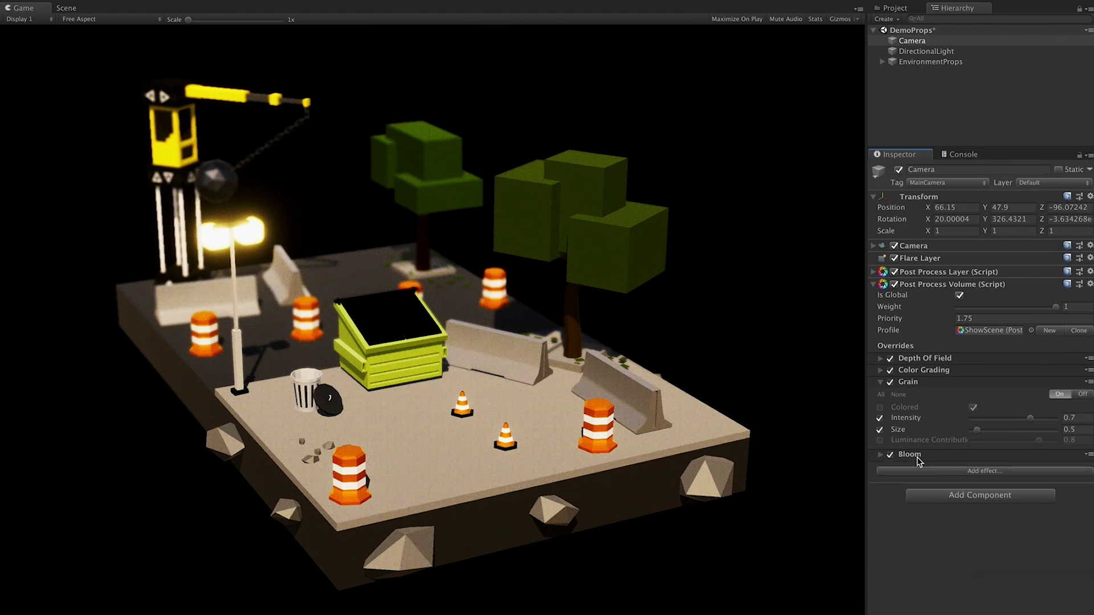
pyautogui.click(920, 383)
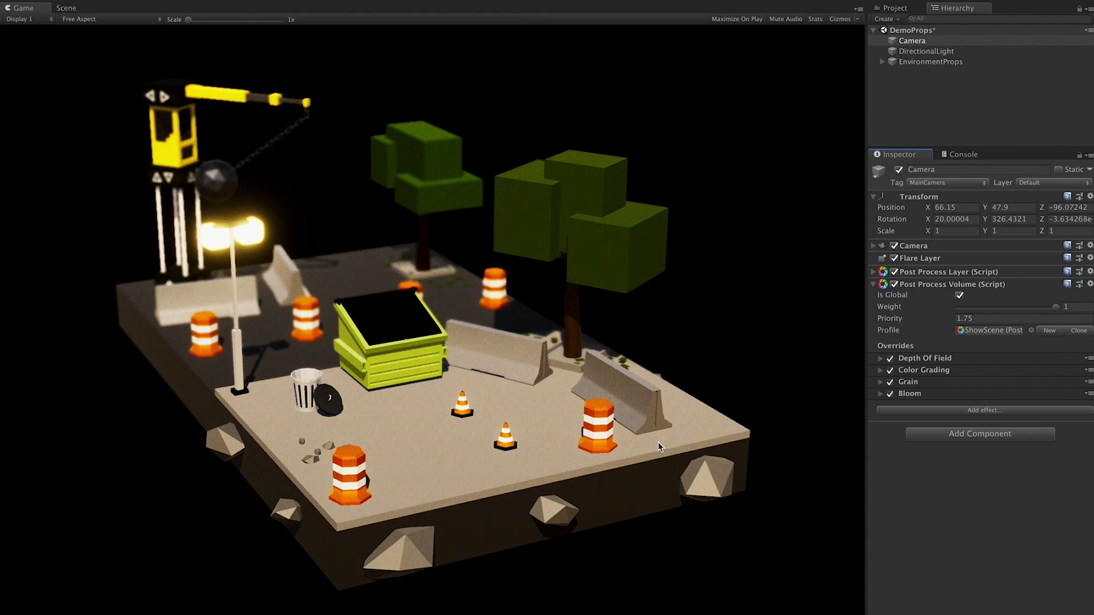
# Step: Add an Ambient Occlusion override and enable its Intensity and Thickness Modifier
pyautogui.click(892, 409)
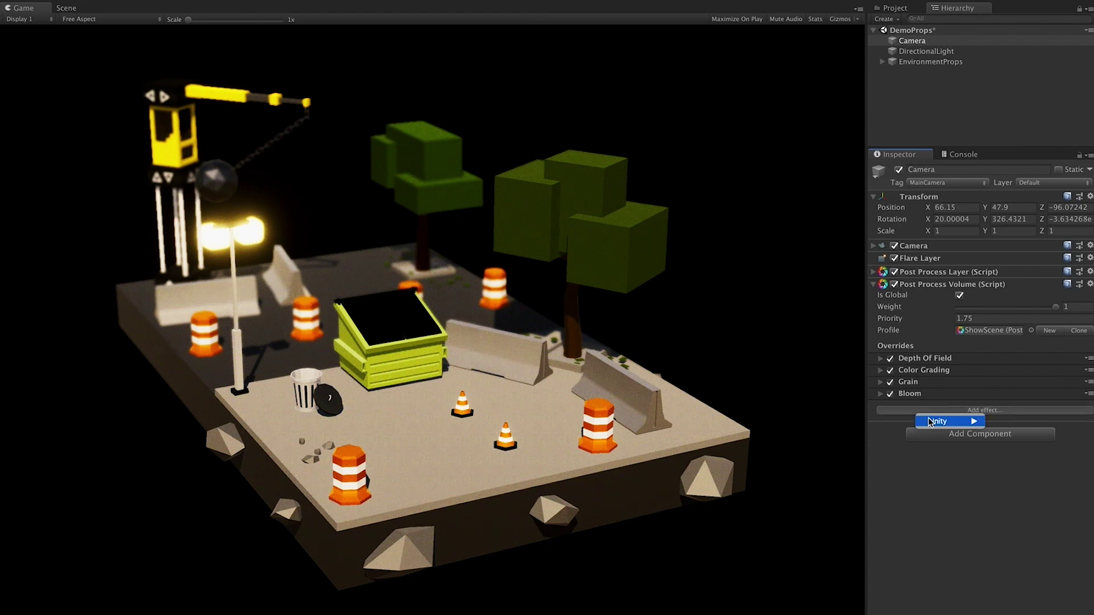
pyautogui.moveTo(934, 421)
pyautogui.click(891, 422)
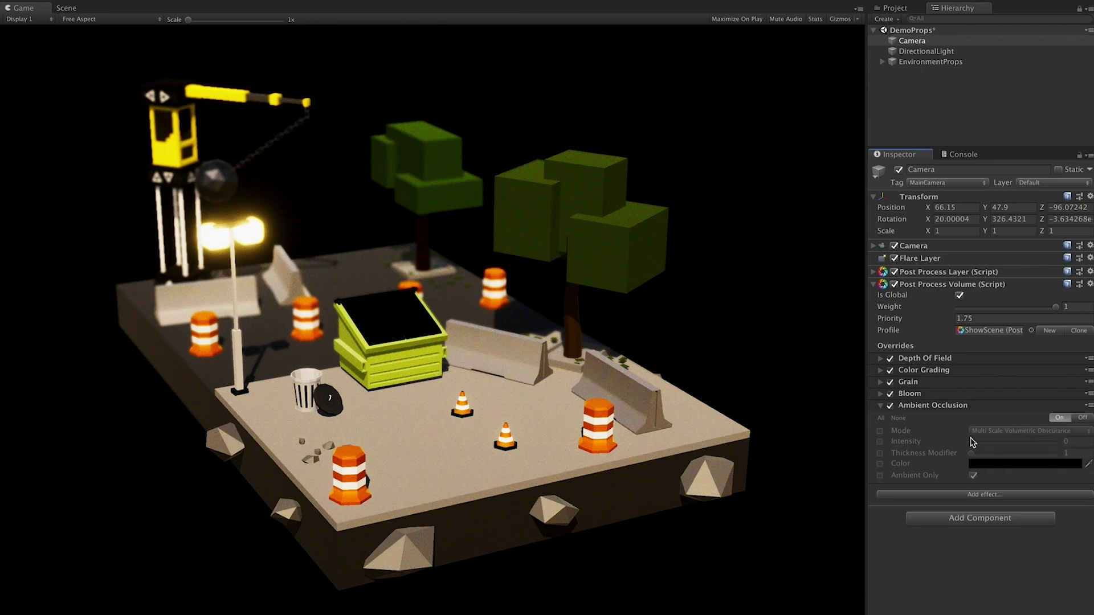
pyautogui.click(879, 441)
pyautogui.moveTo(984, 444)
pyautogui.mouseDown()
pyautogui.moveTo(1010, 448)
pyautogui.moveTo(982, 447)
pyautogui.mouseUp()
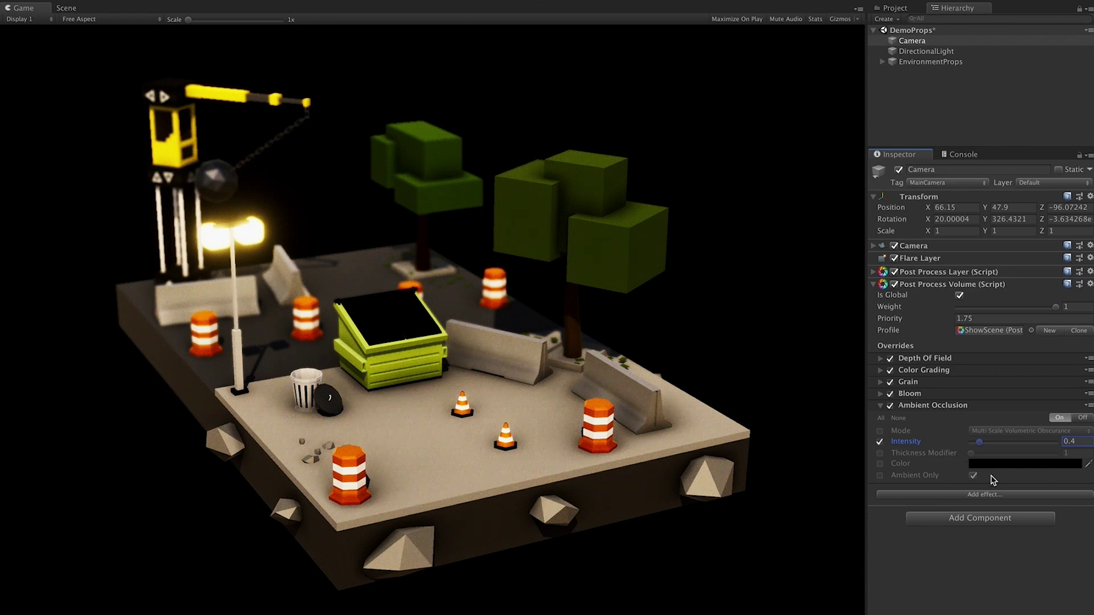
pyautogui.moveTo(977, 444)
pyautogui.mouseDown()
pyautogui.moveTo(971, 455)
pyautogui.moveTo(1034, 453)
pyautogui.moveTo(976, 445)
pyautogui.mouseUp()
pyautogui.click(880, 454)
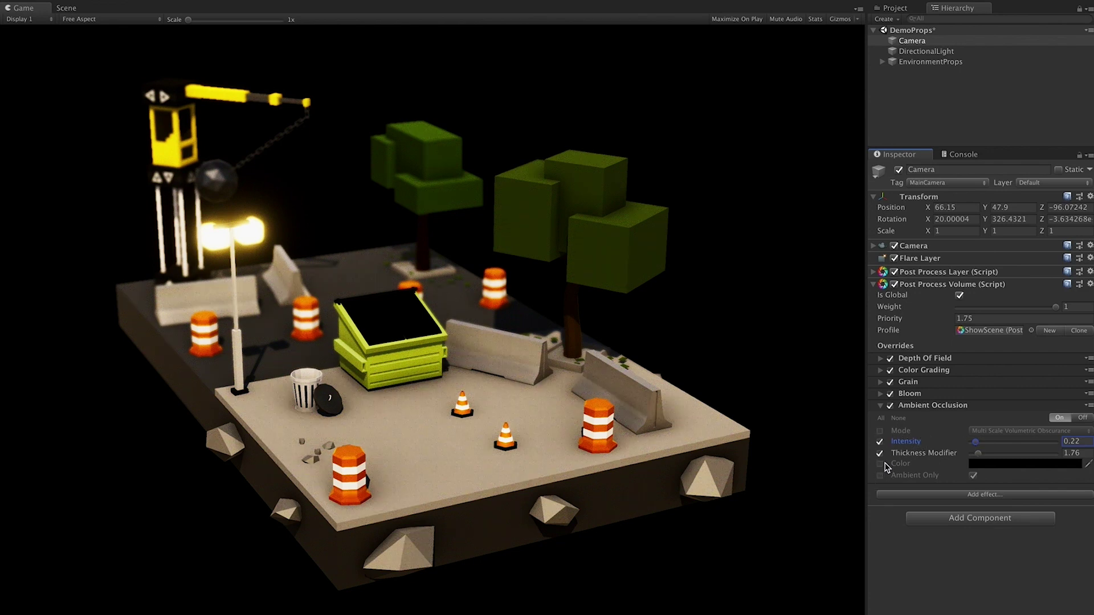
# Step: Enable the occlusion Mode override and try Scalable Ambient Obscurance with higher intensity
pyautogui.click(879, 431)
pyautogui.click(1006, 432)
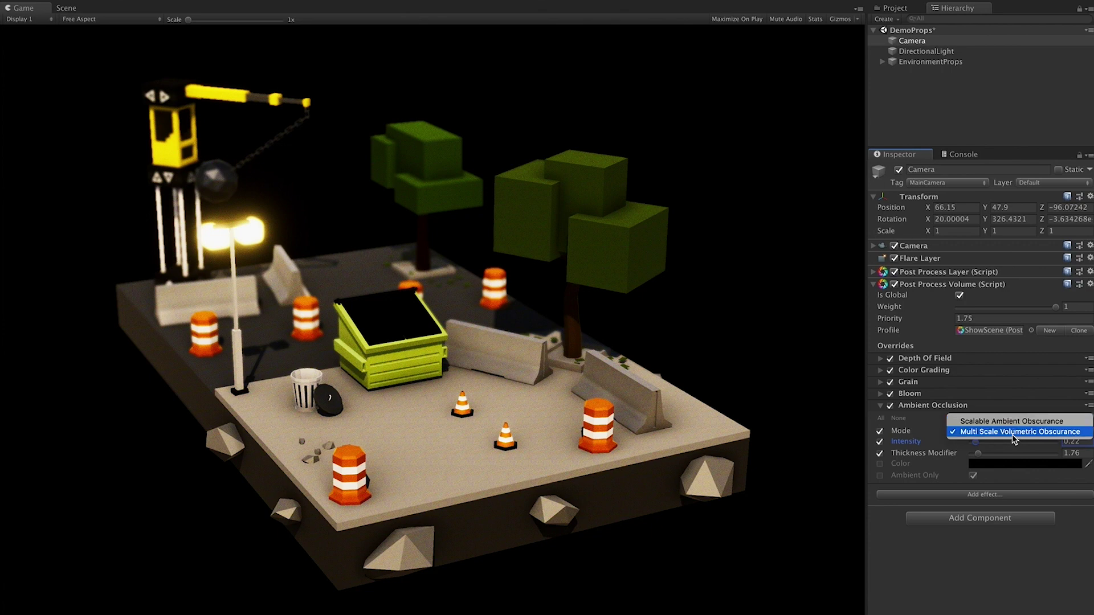
pyautogui.click(1014, 421)
pyautogui.moveTo(978, 446)
pyautogui.mouseDown()
pyautogui.moveTo(1039, 447)
pyautogui.moveTo(963, 454)
pyautogui.moveTo(1038, 448)
pyautogui.moveTo(982, 451)
pyautogui.mouseUp()
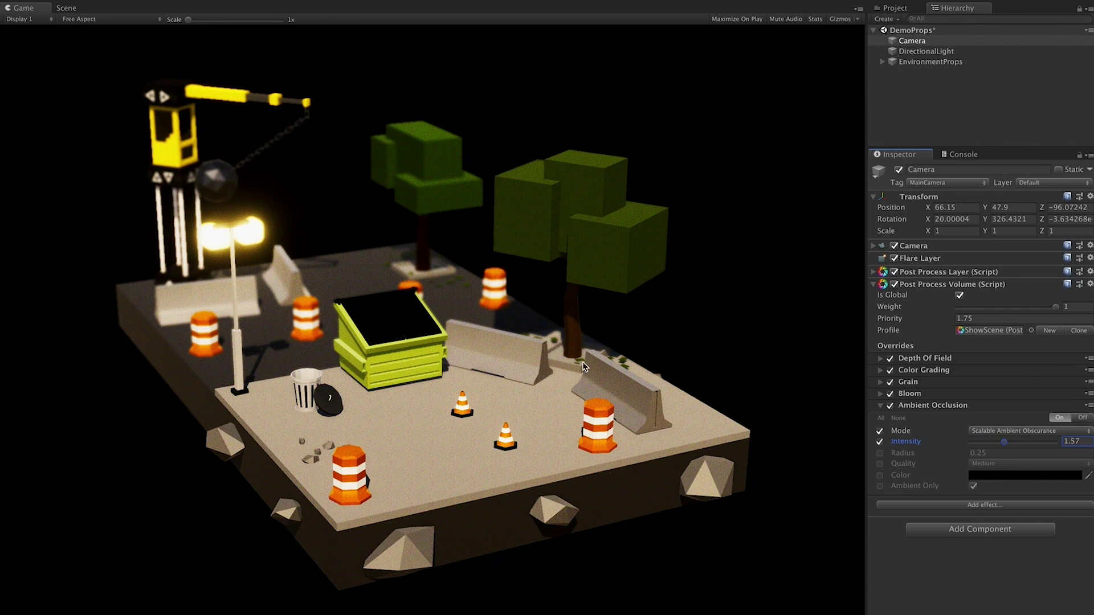
pyautogui.moveTo(1007, 443)
pyautogui.mouseDown()
pyautogui.moveTo(1034, 447)
pyautogui.moveTo(1015, 437)
pyautogui.mouseUp()
pyautogui.click(1014, 436)
pyautogui.click(1014, 432)
pyautogui.moveTo(906, 436)
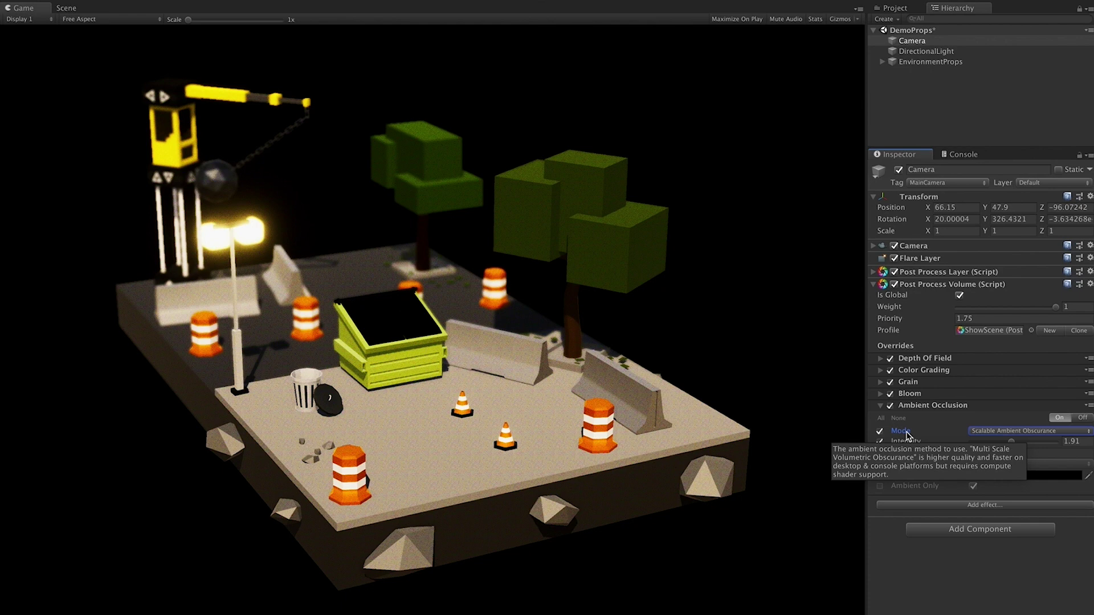
# Step: Switch to Multi Scale Volumetric Obscurance at Intensity 0.13, Thickness 5.08, and open the occlusion Color
pyautogui.click(979, 433)
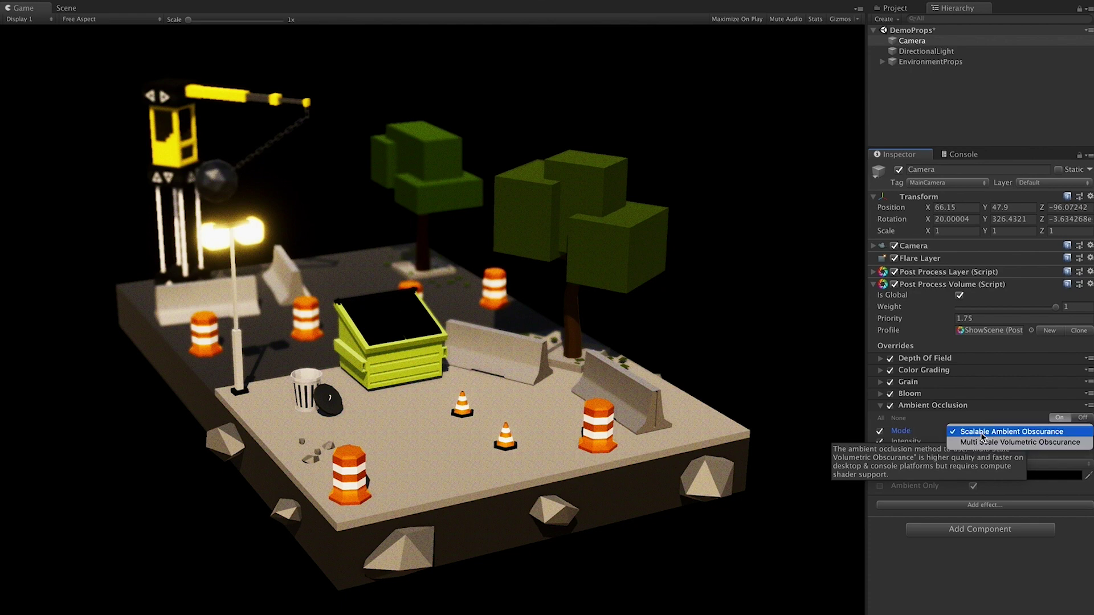
pyautogui.click(980, 443)
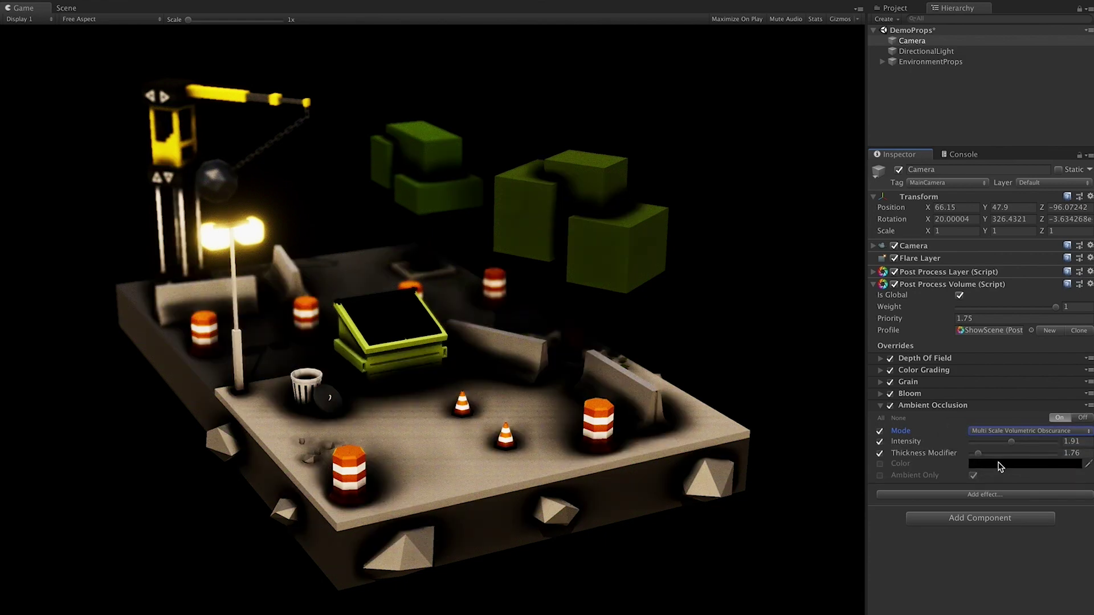
pyautogui.moveTo(1018, 445); pyautogui.dragTo(973, 446)
pyautogui.moveTo(978, 451); pyautogui.dragTo(979, 451)
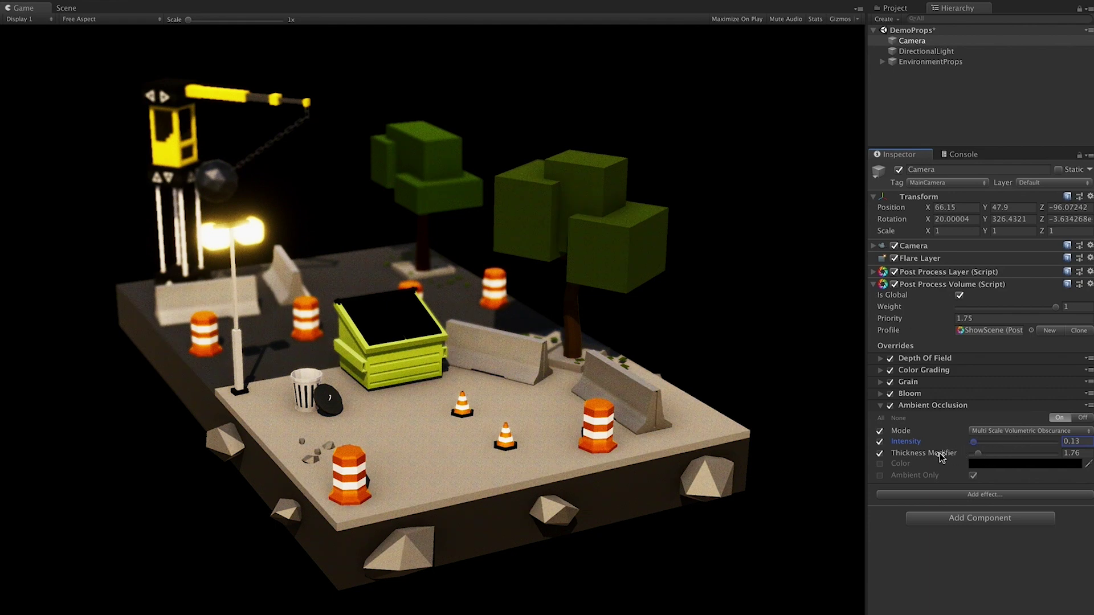
pyautogui.click(880, 453)
pyautogui.click(881, 454)
pyautogui.moveTo(979, 456); pyautogui.dragTo(1013, 450)
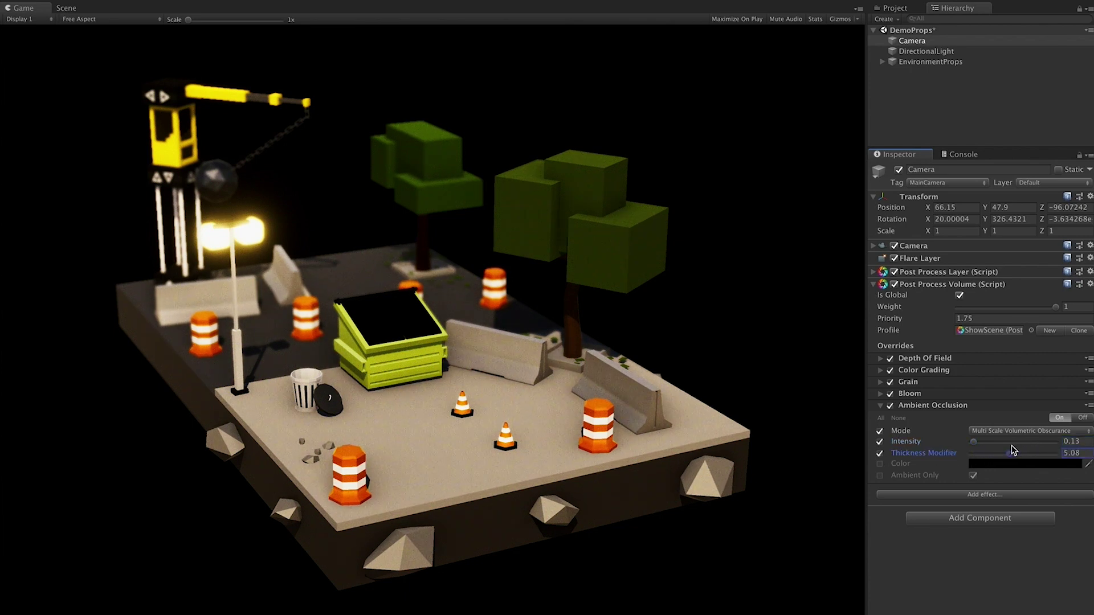
pyautogui.click(880, 464)
pyautogui.click(984, 465)
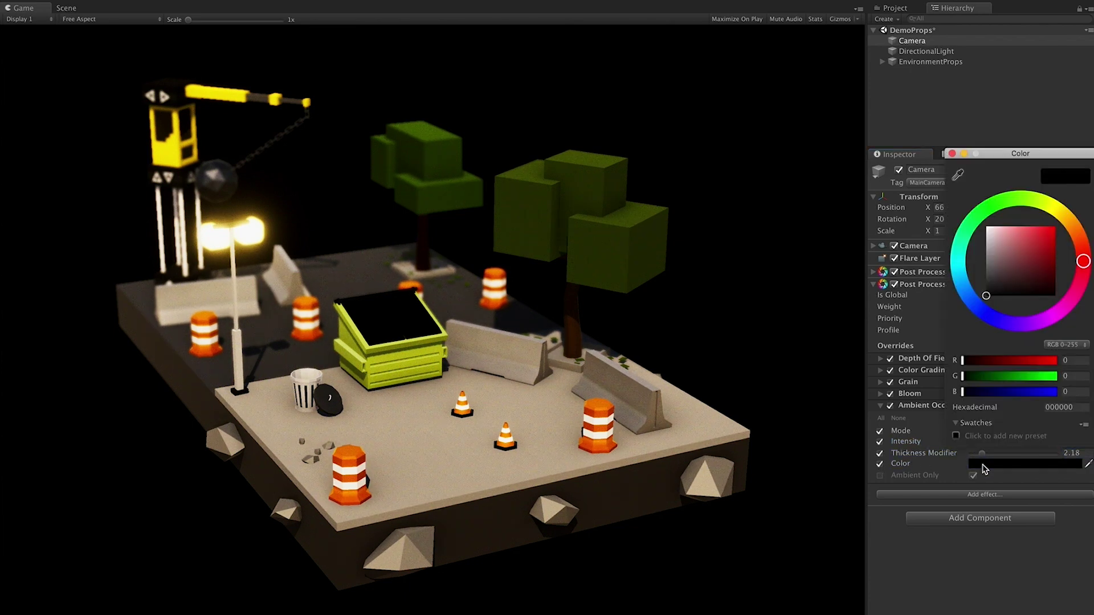
# Step: Raise the ambient occlusion Thickness Modifier to 9.38 and Intensity to 0.28
pyautogui.click(951, 154)
pyautogui.moveTo(985, 459); pyautogui.dragTo(1053, 456)
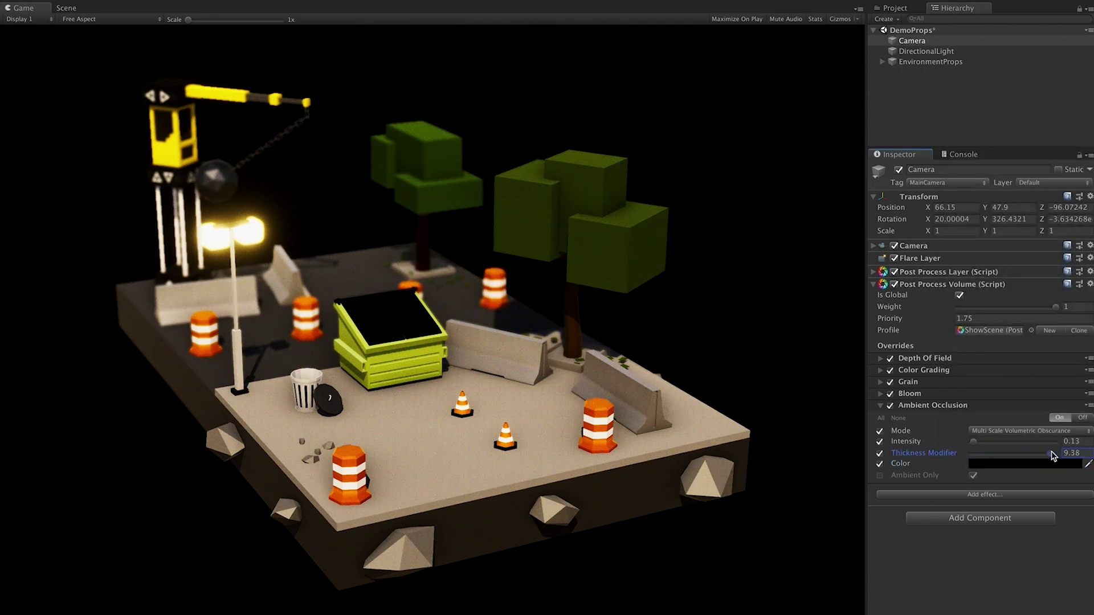
pyautogui.moveTo(973, 441); pyautogui.dragTo(977, 443)
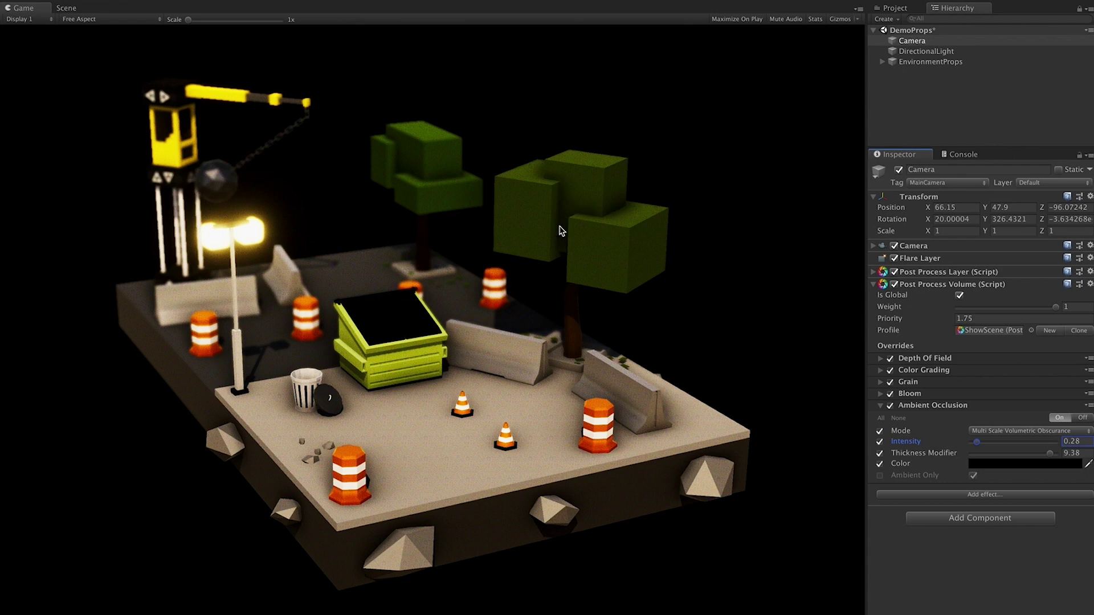
# Step: Set the occlusion colour to dark olive 393A2F and collapse the Ambient Occlusion settings
pyautogui.click(991, 464)
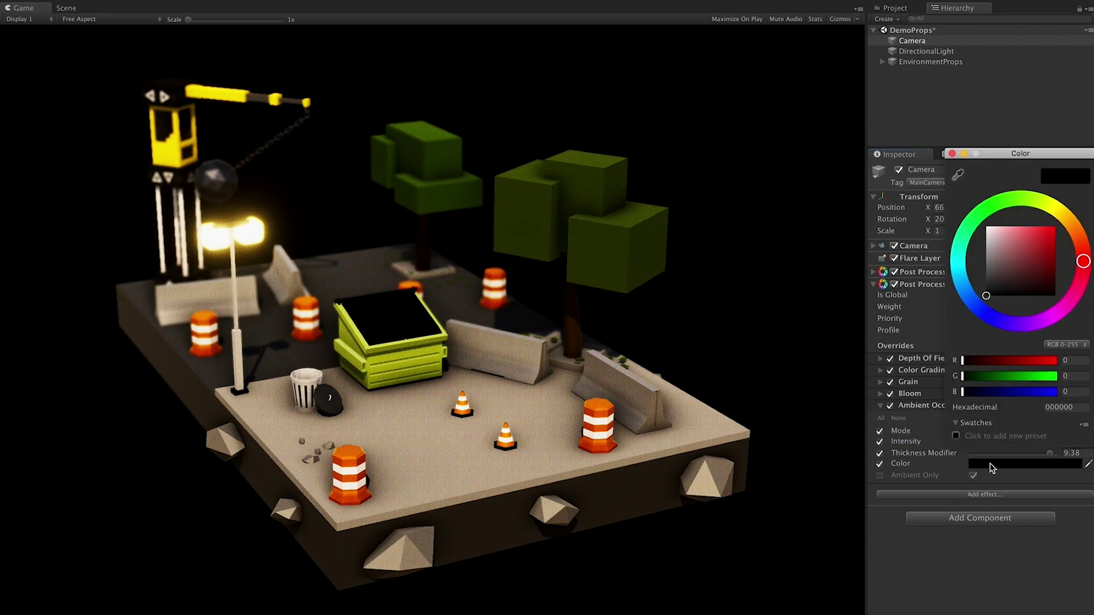
pyautogui.moveTo(1017, 273); pyautogui.dragTo(994, 266)
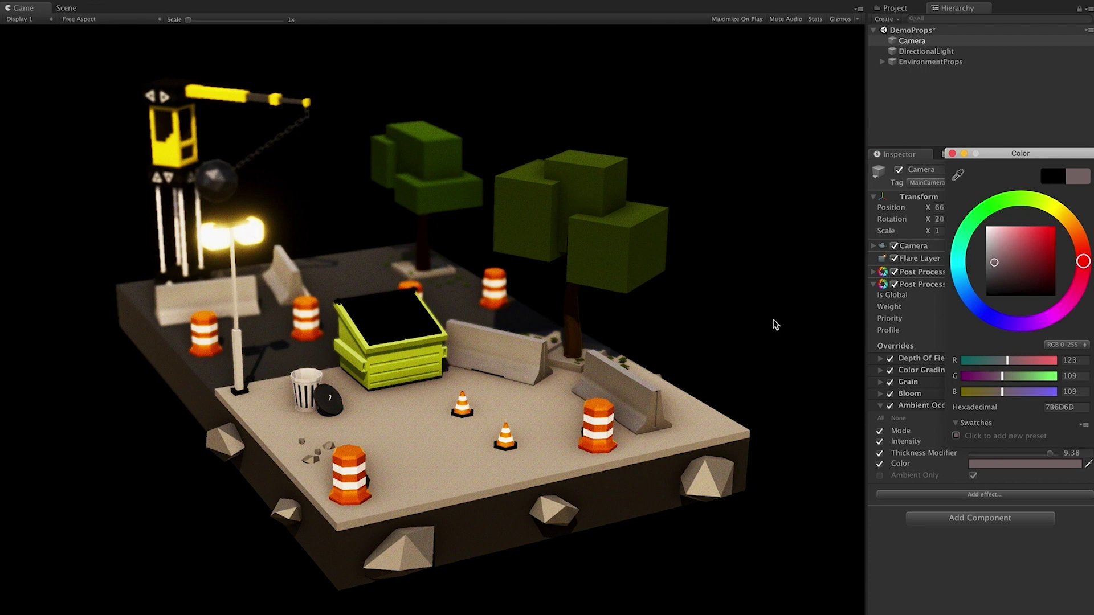
pyautogui.moveTo(1067, 231); pyautogui.dragTo(1046, 204)
pyautogui.moveTo(1041, 259); pyautogui.dragTo(1000, 283)
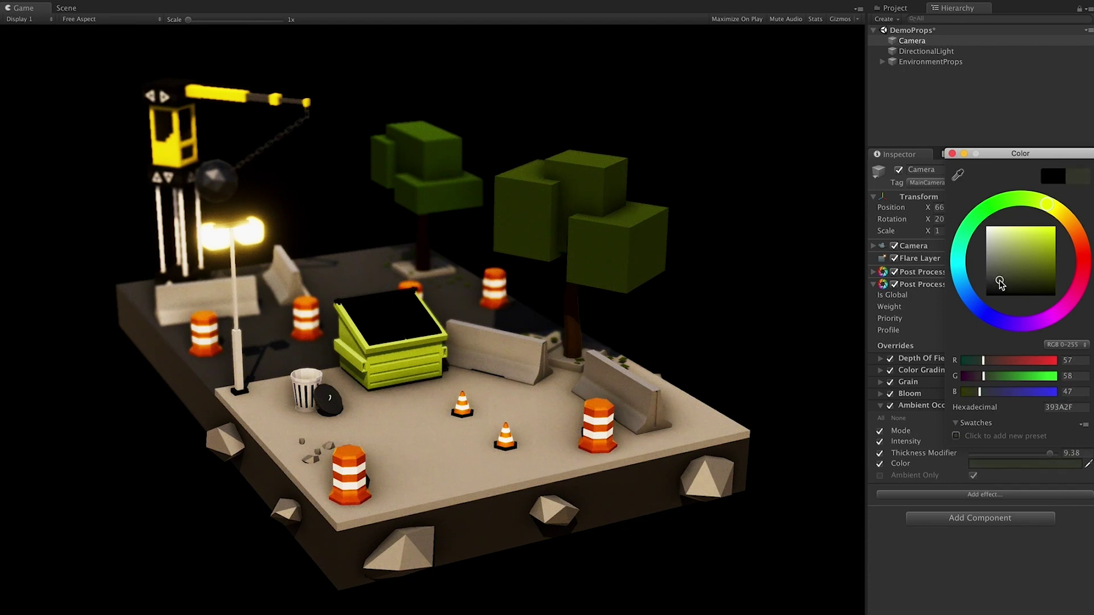
pyautogui.click(951, 154)
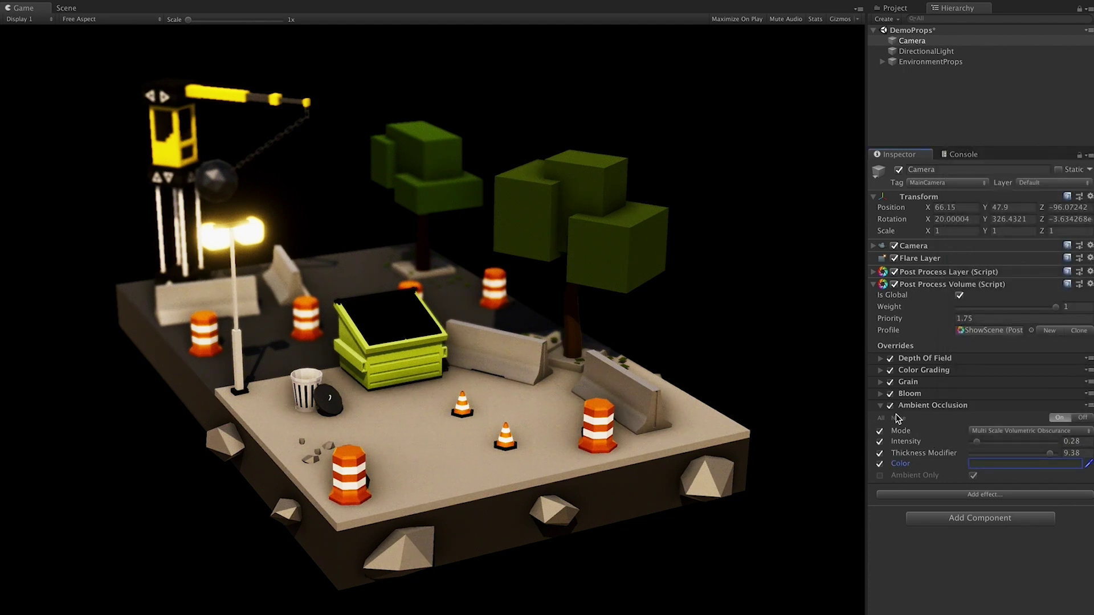
pyautogui.click(933, 406)
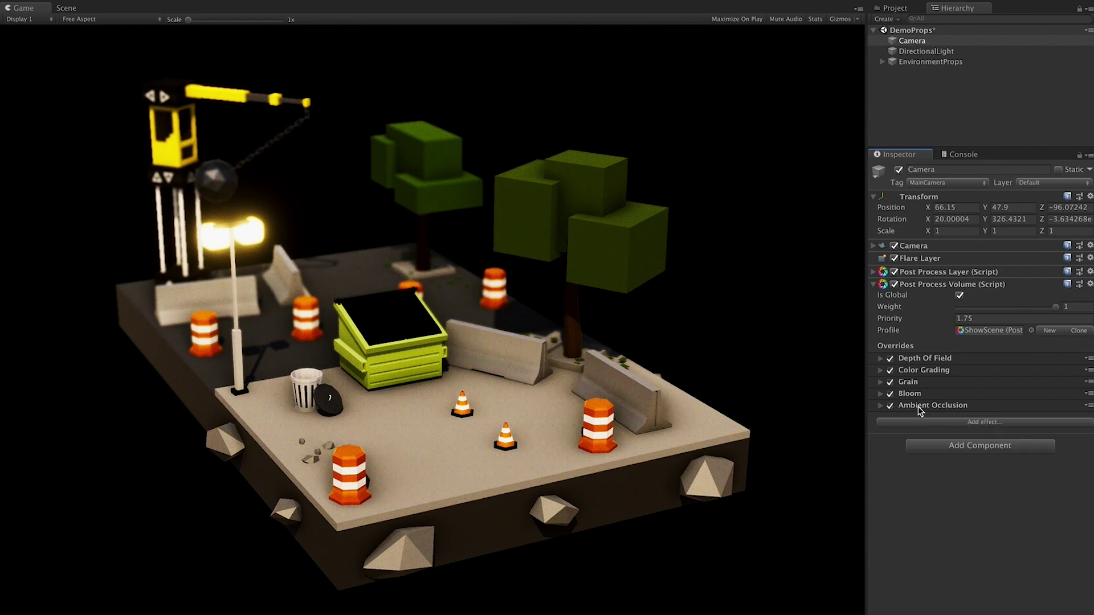
# Step: Re-expand Ambient Occlusion and orbit the Scene view to see the whole platform
pyautogui.click(919, 405)
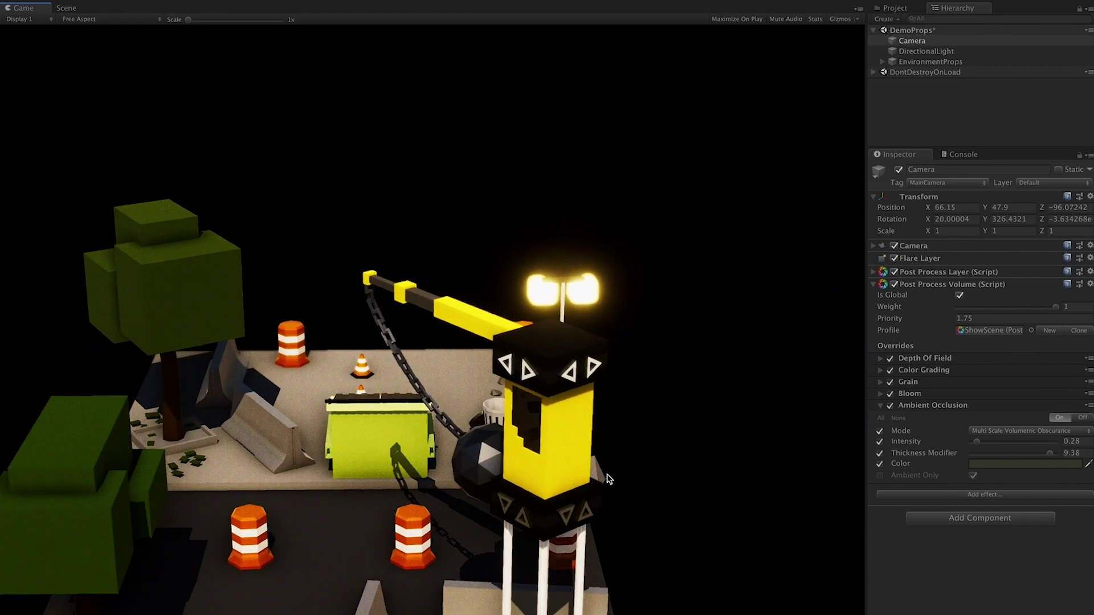
pyautogui.click(66, 9)
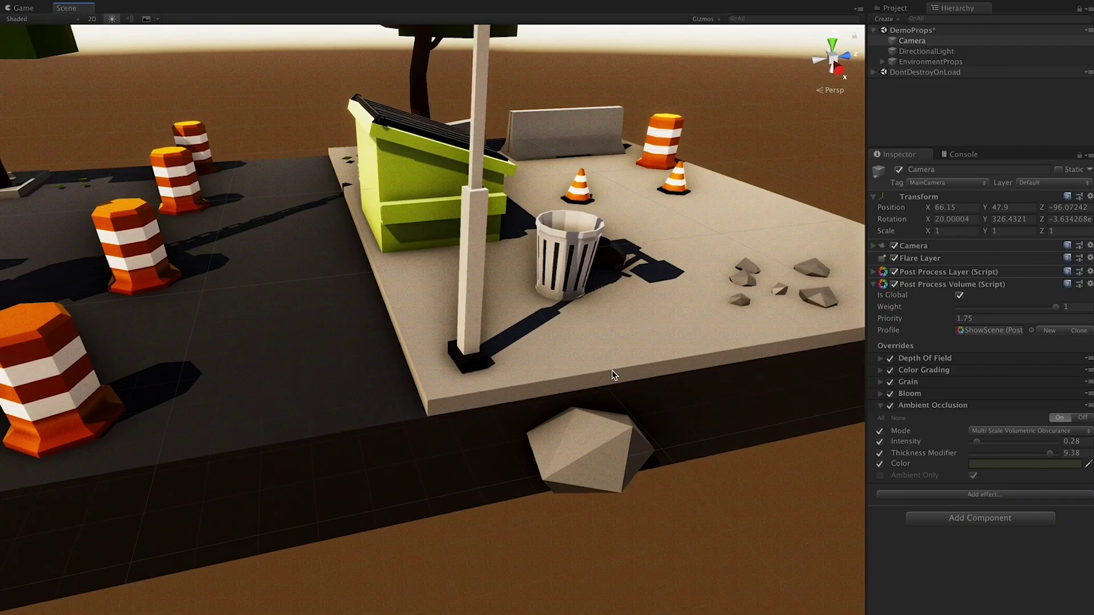
pyautogui.keyDown('alt'); pyautogui.moveTo(613, 374); pyautogui.dragTo(412, 256); pyautogui.keyUp('alt')
pyautogui.scroll(5, 557, 304)
pyautogui.scroll(-5, 589, 371)
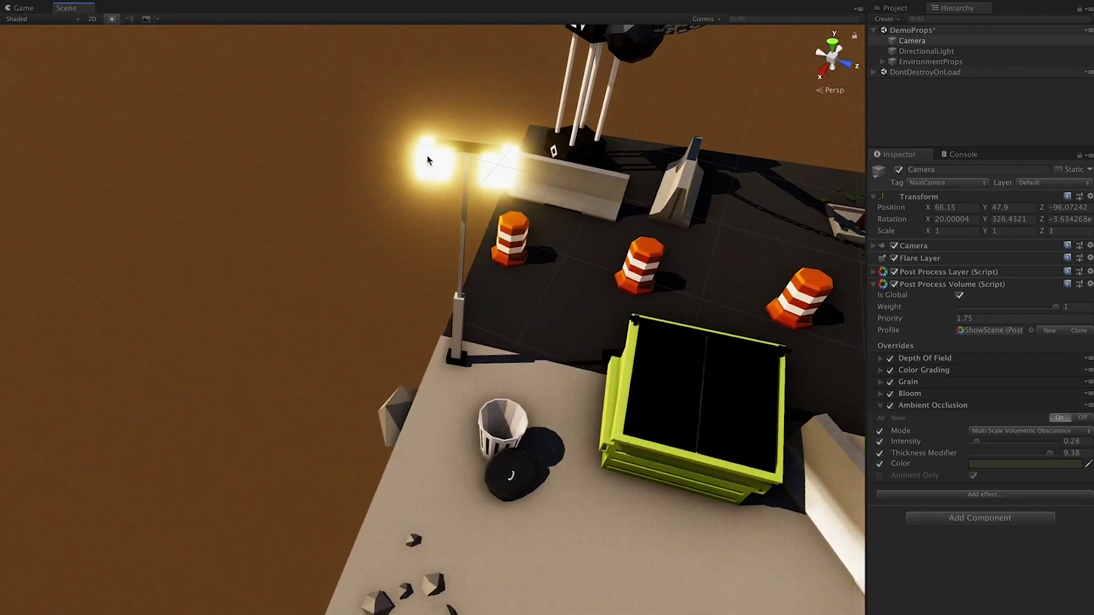
pyautogui.keyDown('alt'); pyautogui.moveTo(428, 159); pyautogui.dragTo(786, 188); pyautogui.keyUp('alt')
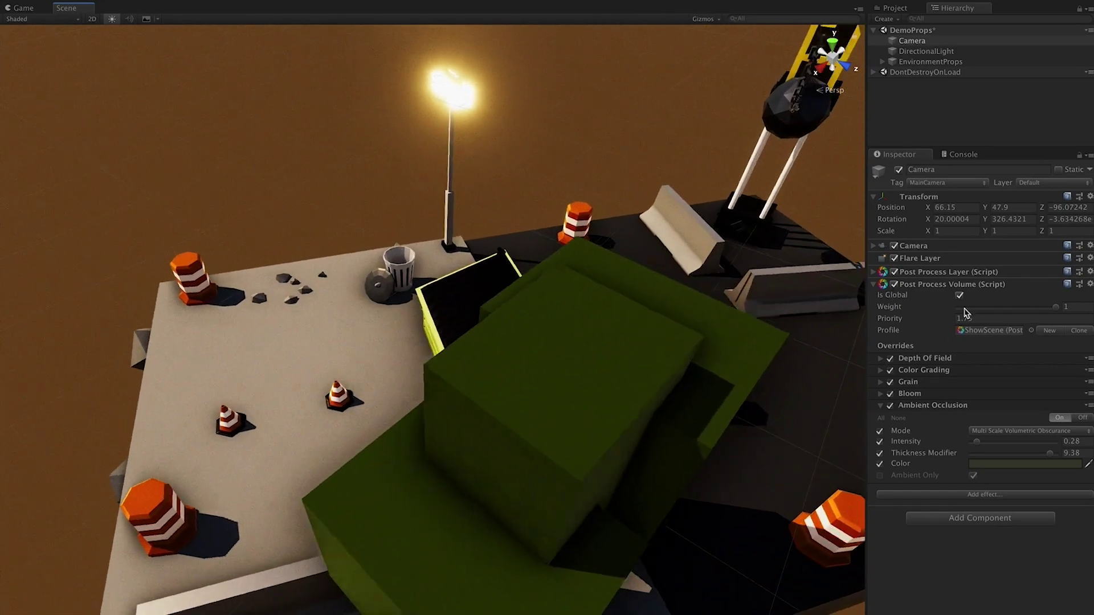
# Step: Compare lower volume weights such as 0.735, restore the weight to 1, and view the Game render
pyautogui.moveTo(1045, 308)
pyautogui.mouseDown()
pyautogui.moveTo(1015, 311)
pyautogui.moveTo(1060, 310)
pyautogui.moveTo(1029, 311)
pyautogui.mouseUp()
pyautogui.keyDown('alt'); pyautogui.moveTo(542, 466); pyautogui.dragTo(652, 330); pyautogui.keyUp('alt')
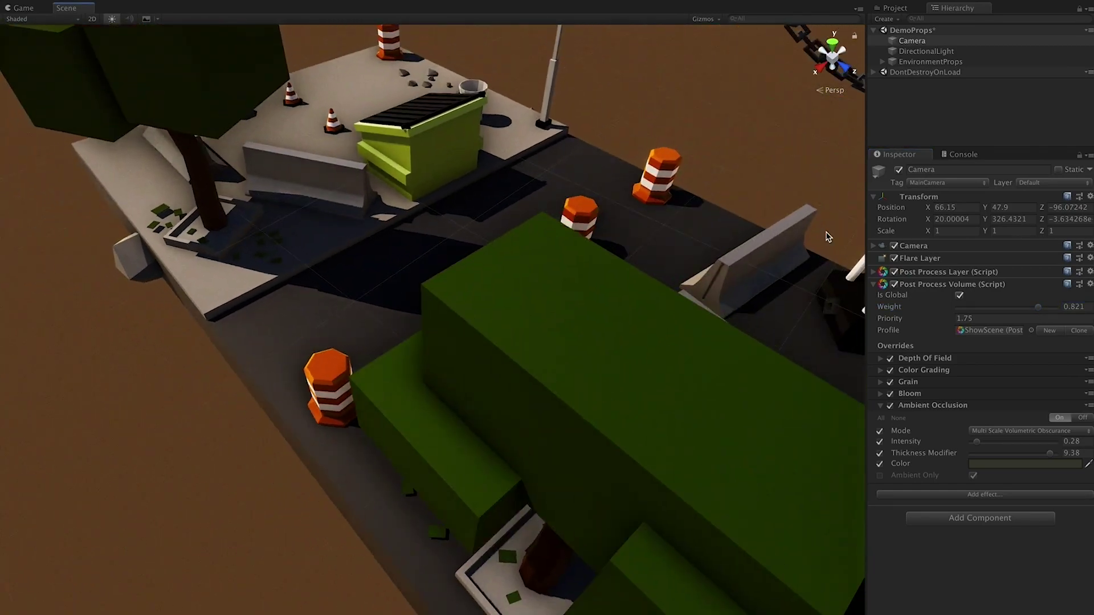
pyautogui.moveTo(989, 309); pyautogui.dragTo(1058, 307)
pyautogui.keyDown('alt'); pyautogui.moveTo(629, 276); pyautogui.dragTo(513, 296); pyautogui.keyUp('alt')
pyautogui.moveTo(1056, 306)
pyautogui.mouseDown()
pyautogui.moveTo(996, 311)
pyautogui.moveTo(1076, 310)
pyautogui.mouseUp()
pyautogui.keyDown('alt'); pyautogui.moveTo(786, 358); pyautogui.dragTo(696, 306); pyautogui.keyUp('alt')
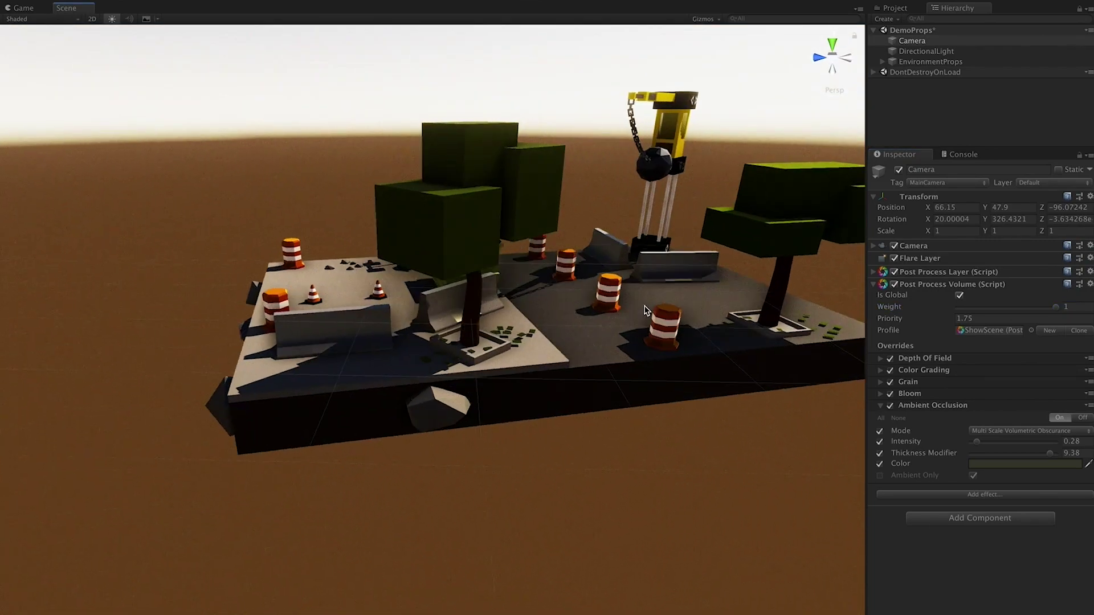
pyautogui.click(32, 10)
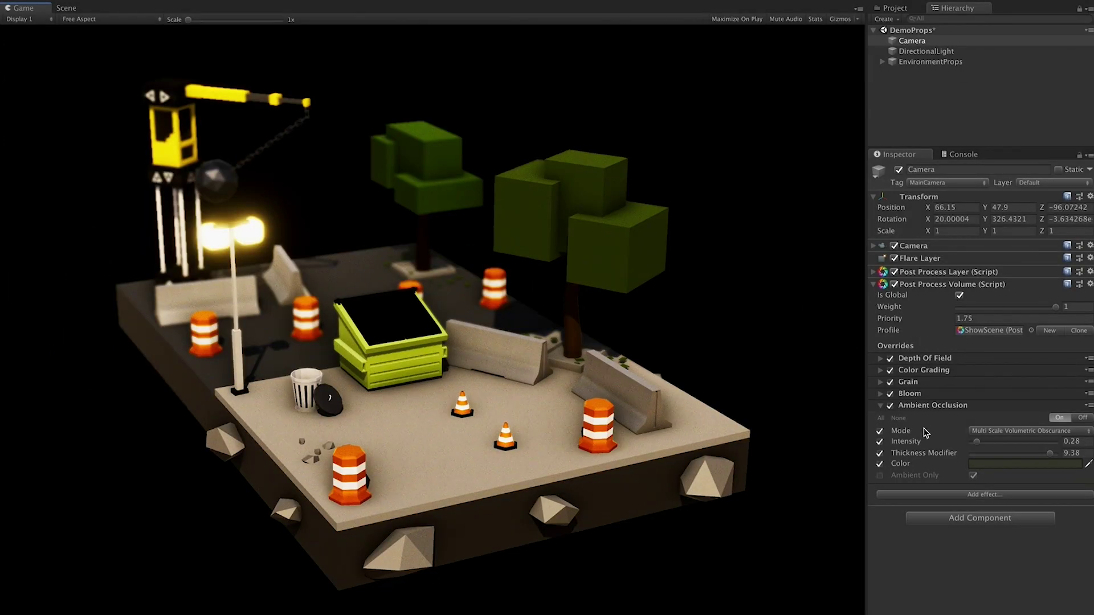
# Step: Fold Ambient Occlusion, add a Unity > Vignette override to the volume, and expand it
pyautogui.click(934, 406)
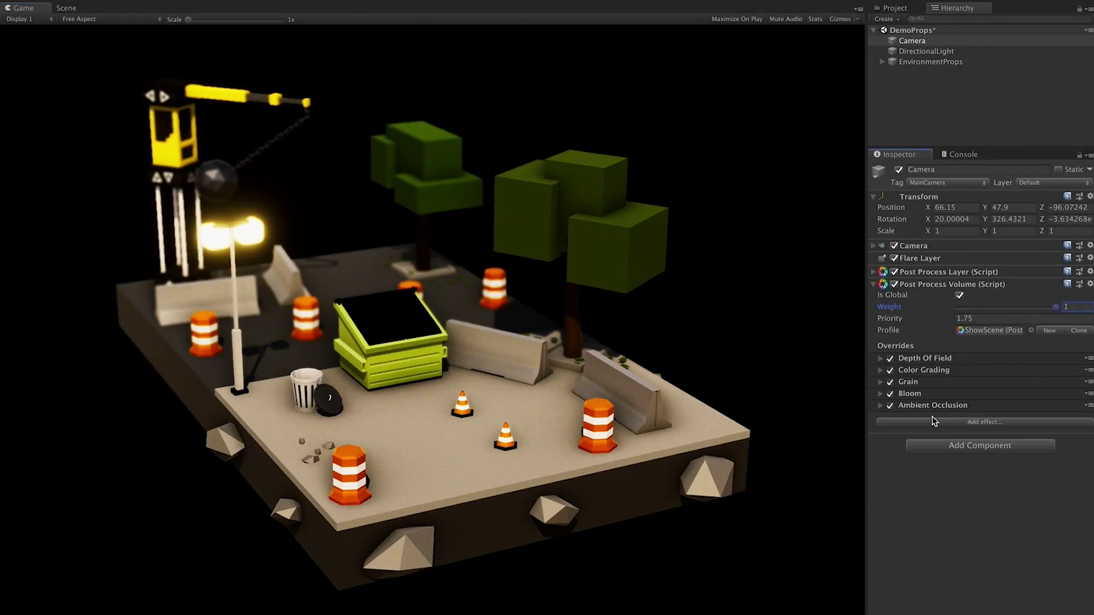
pyautogui.click(934, 422)
pyautogui.moveTo(946, 435)
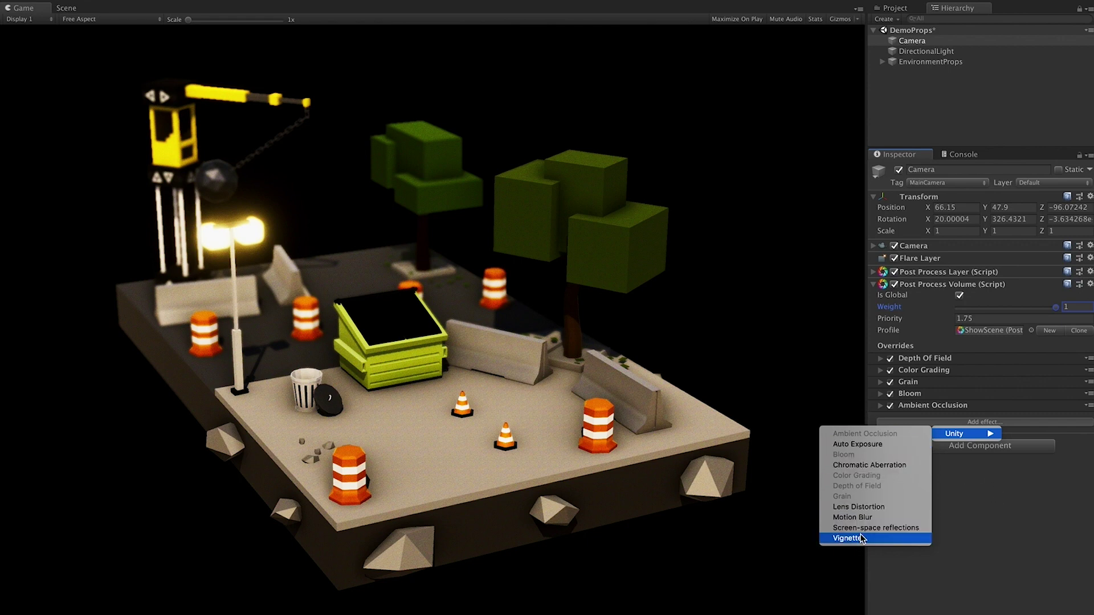
pyautogui.click(982, 529)
pyautogui.click(978, 422)
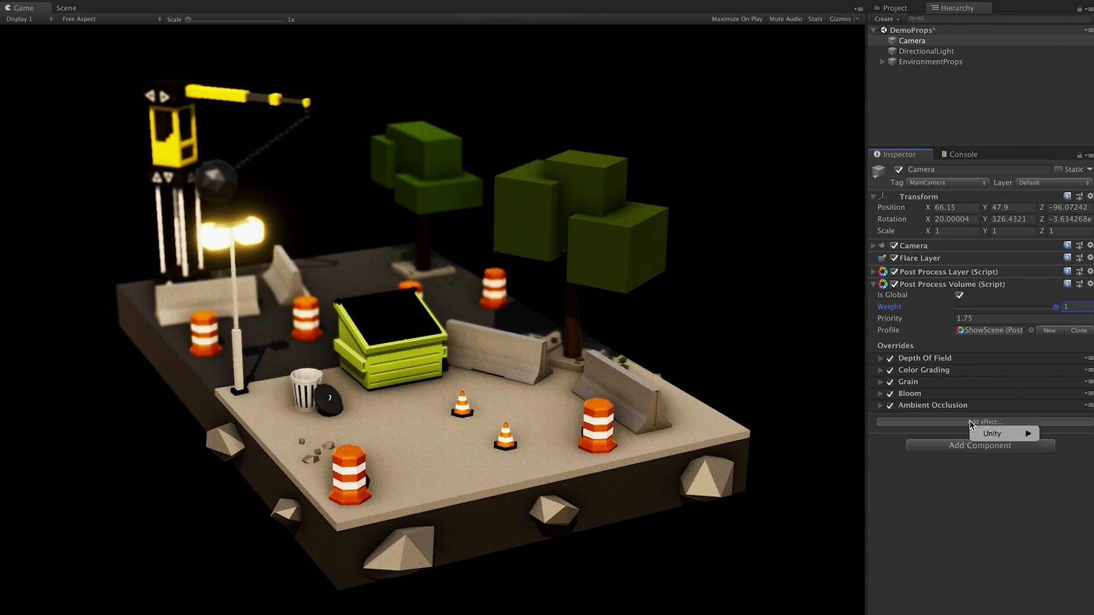
pyautogui.moveTo(994, 434)
pyautogui.click(896, 541)
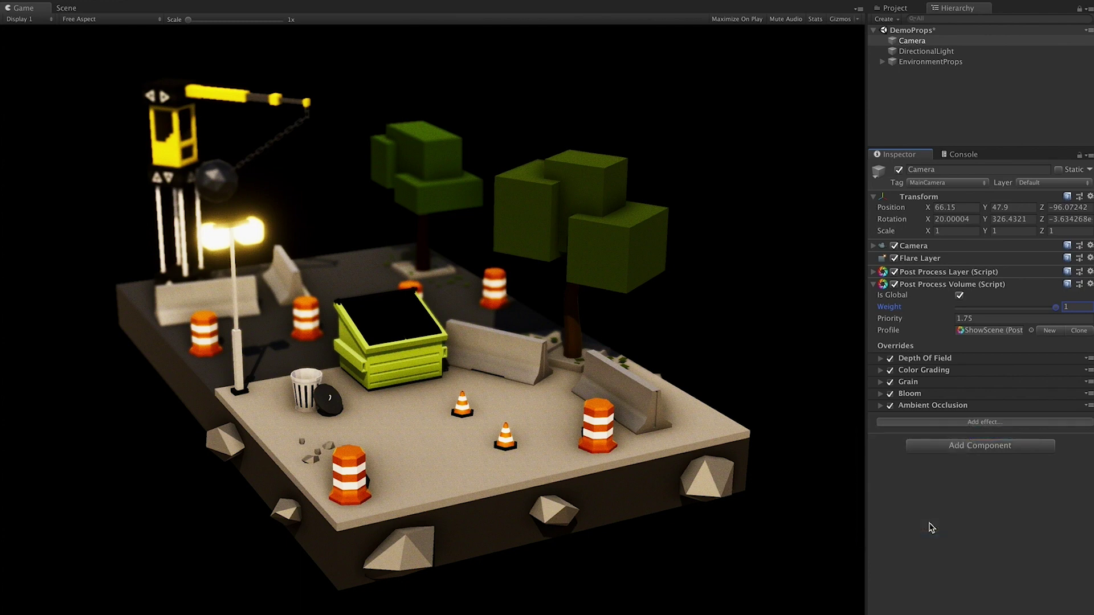
pyautogui.click(914, 418)
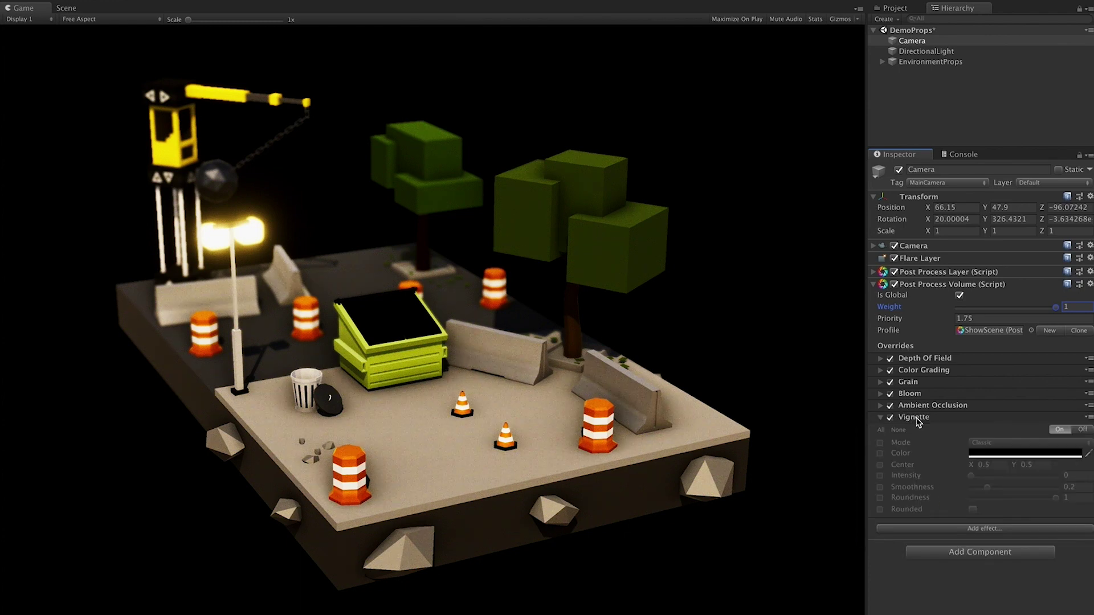
# Step: Enable the Vignette Mode override, try Masked mode, and settle on Classic
pyautogui.click(881, 448)
pyautogui.click(991, 447)
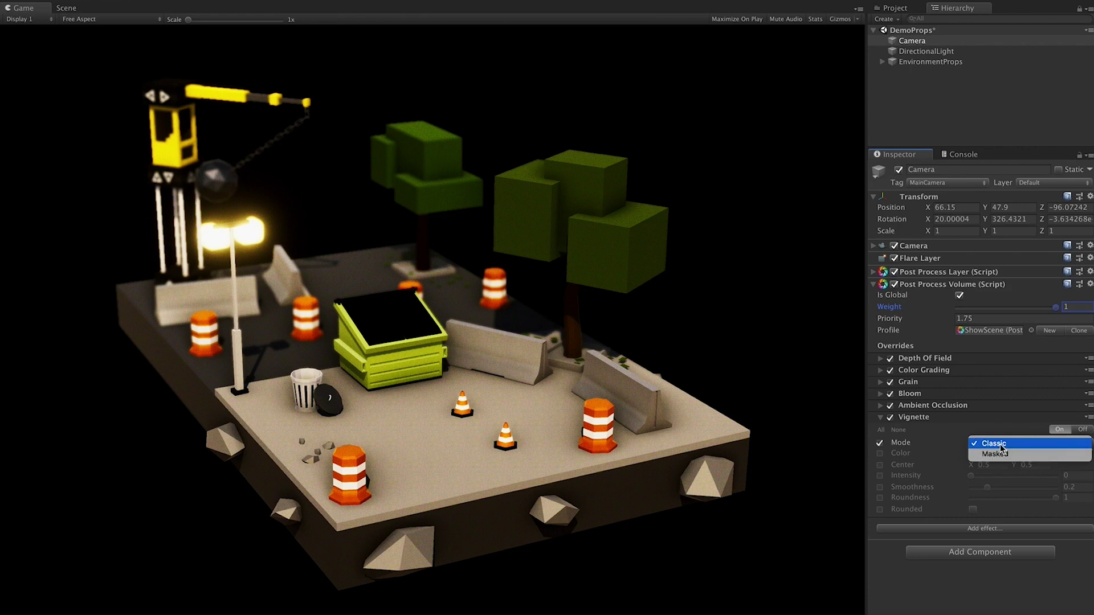
pyautogui.click(1000, 443)
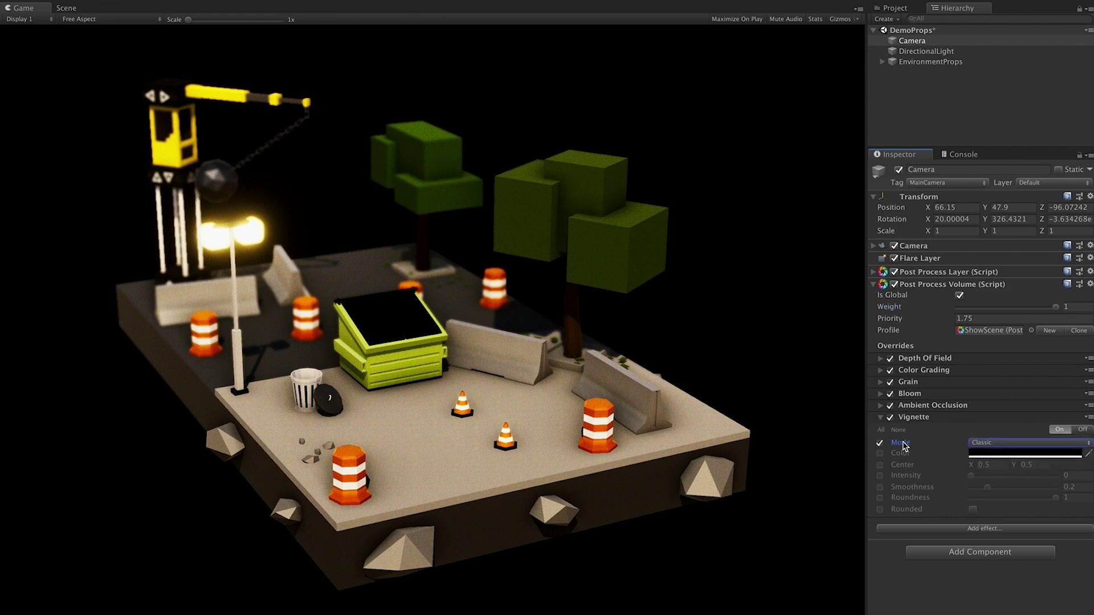
pyautogui.click(990, 444)
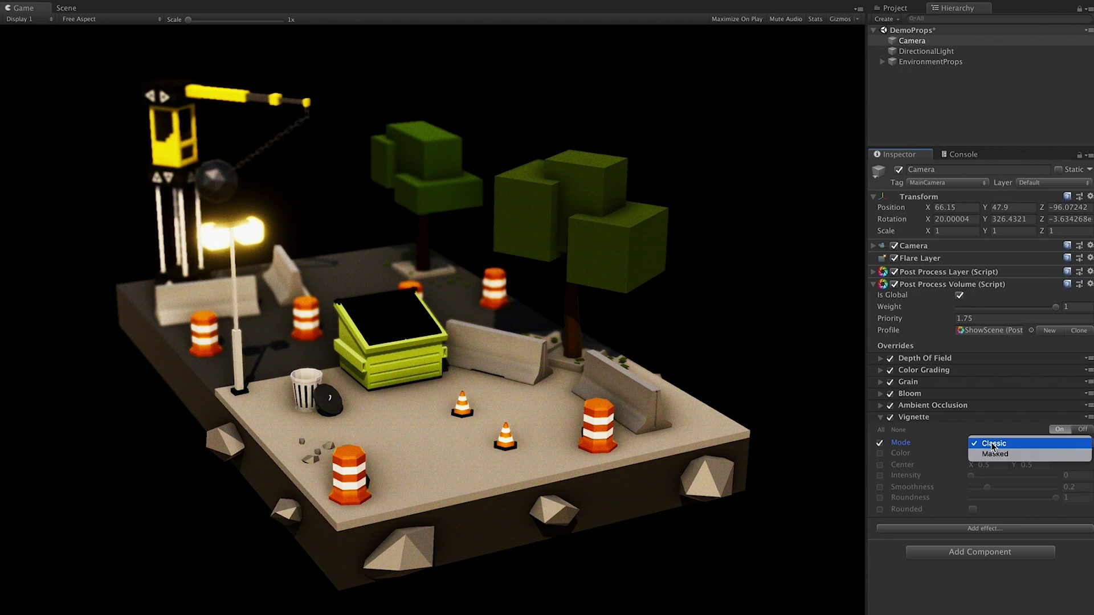
pyautogui.click(994, 454)
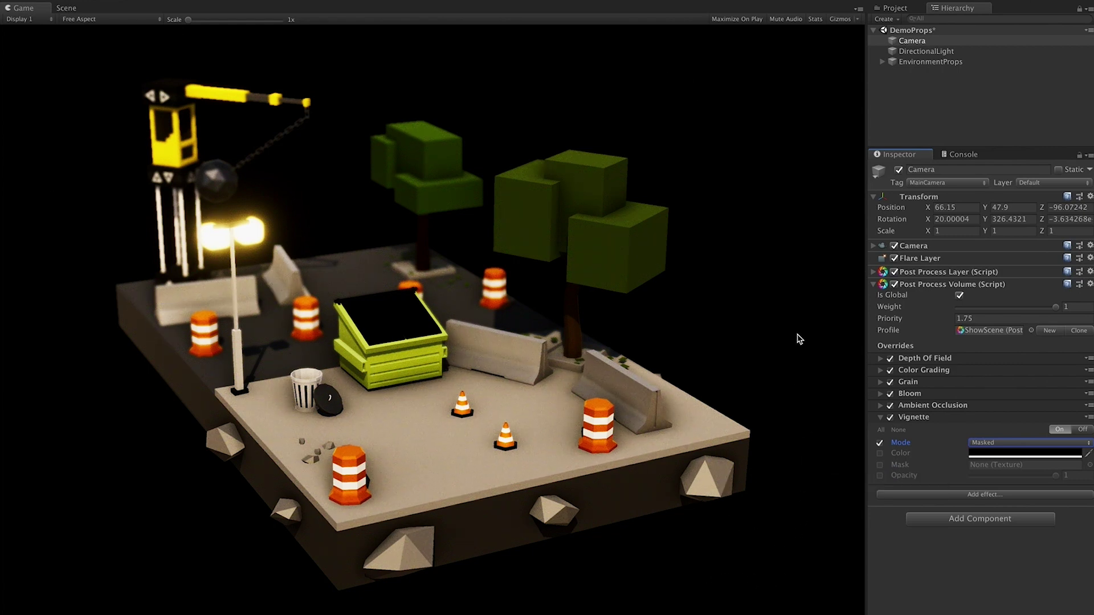
pyautogui.click(988, 448)
pyautogui.click(991, 433)
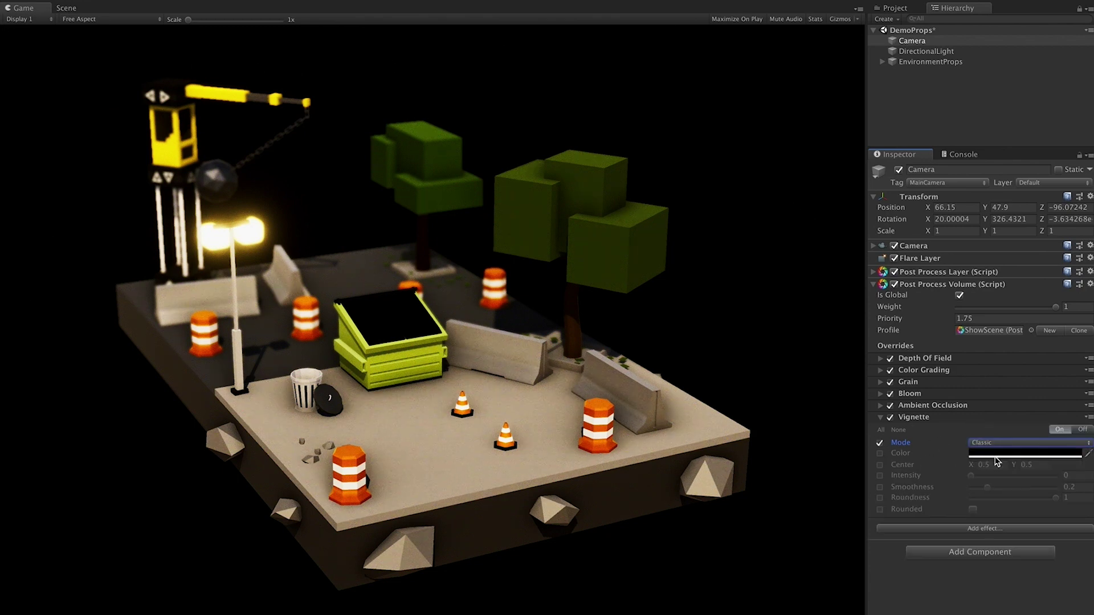
# Step: Enable the vignette Intensity and Smoothness overrides and test intensities between 0.762 and 1
pyautogui.click(880, 476)
pyautogui.moveTo(972, 476); pyautogui.dragTo(1061, 483)
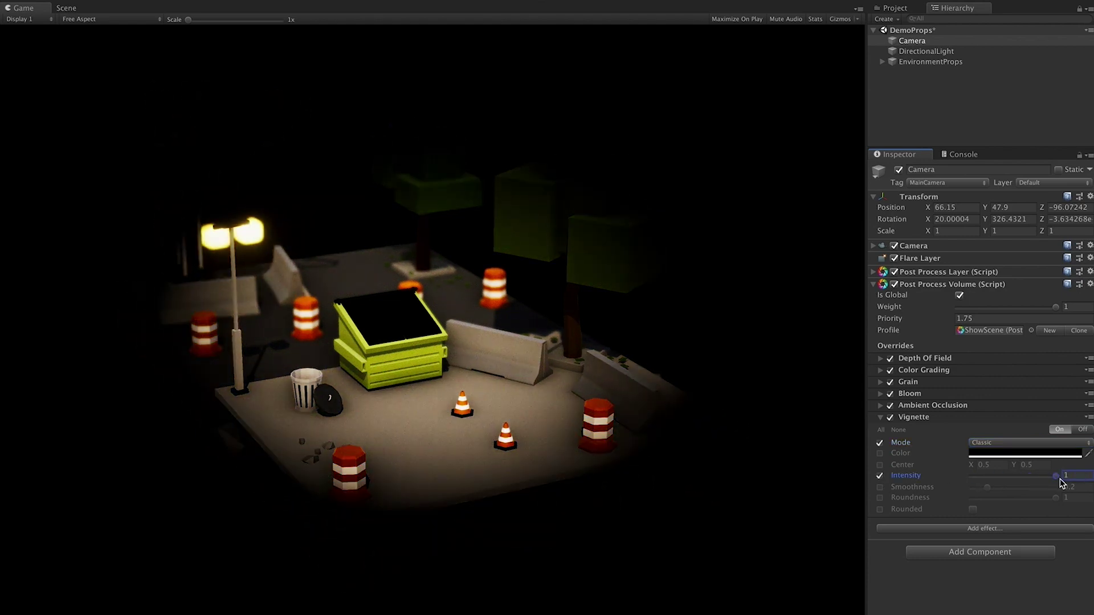
pyautogui.click(880, 487)
pyautogui.moveTo(986, 488)
pyautogui.mouseDown()
pyautogui.moveTo(1046, 494)
pyautogui.moveTo(968, 495)
pyautogui.mouseUp()
pyautogui.moveTo(1055, 476); pyautogui.dragTo(1036, 478)
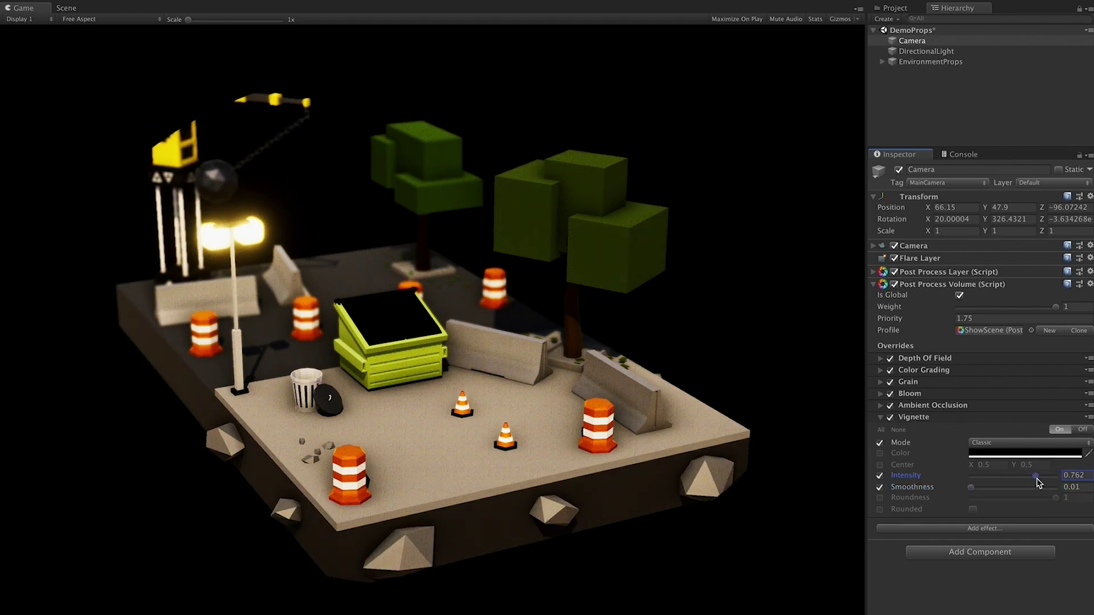
pyautogui.click(970, 488)
pyautogui.moveTo(1042, 481); pyautogui.dragTo(1077, 476)
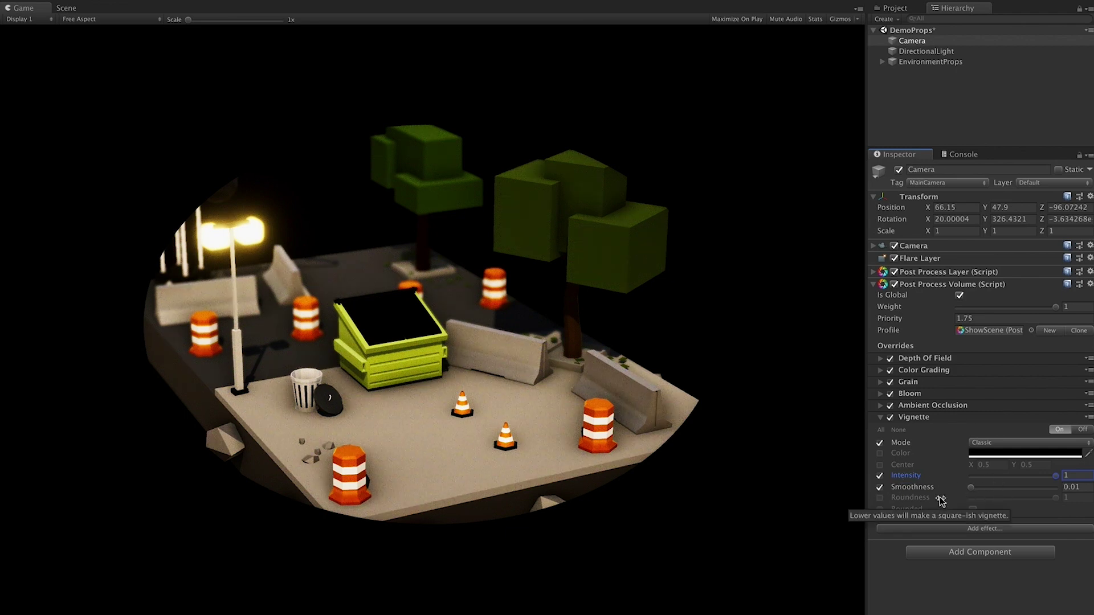
# Step: Set vignette smoothness to 0.581, intensity to about 0.346, and a centre value of 0.5
pyautogui.click(974, 488)
pyautogui.moveTo(987, 495); pyautogui.dragTo(1021, 495)
pyautogui.moveTo(1032, 478); pyautogui.dragTo(987, 482)
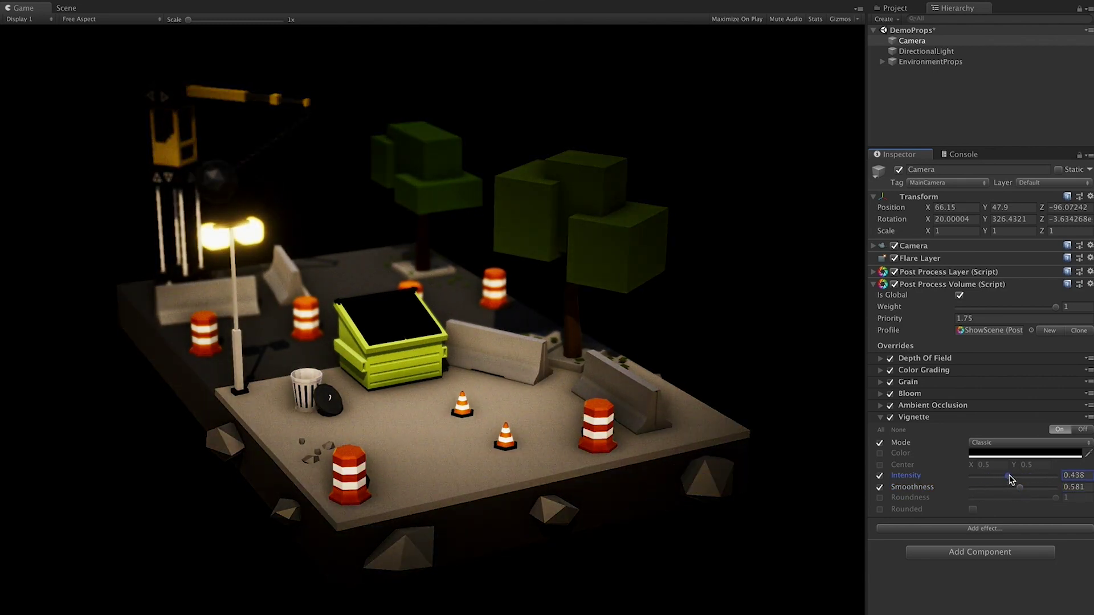
pyautogui.moveTo(1010, 480); pyautogui.dragTo(1002, 483)
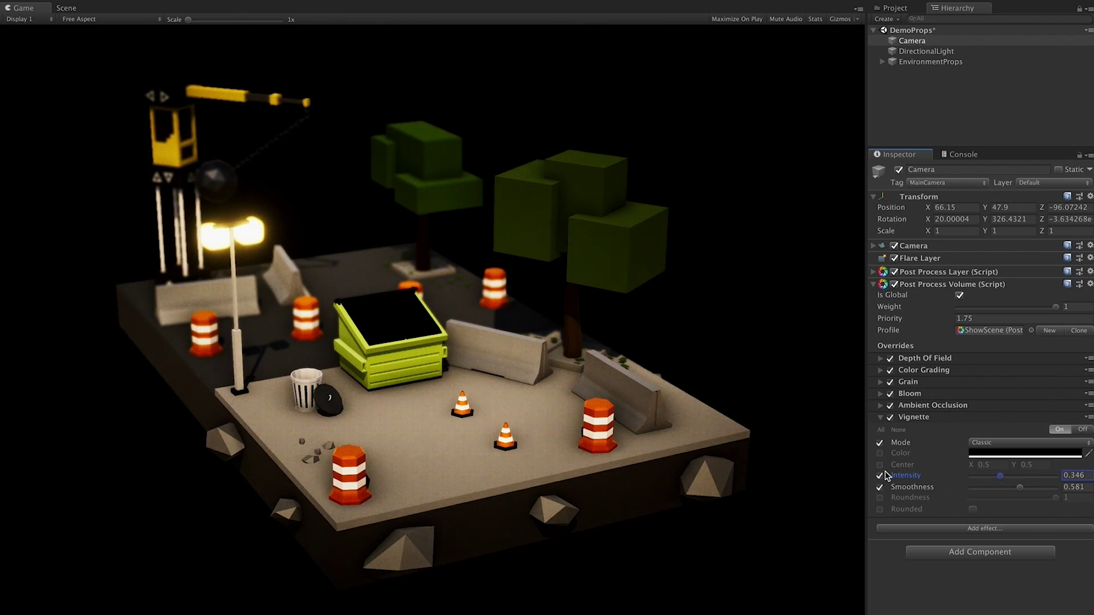
pyautogui.moveTo(970, 465); pyautogui.dragTo(1006, 471)
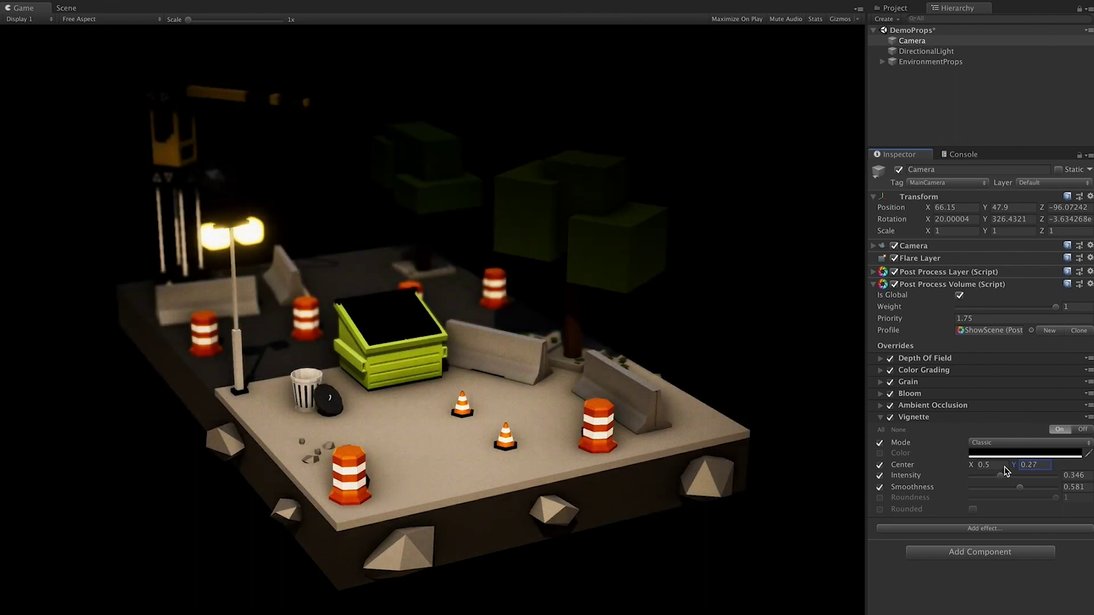
pyautogui.write('0.5')
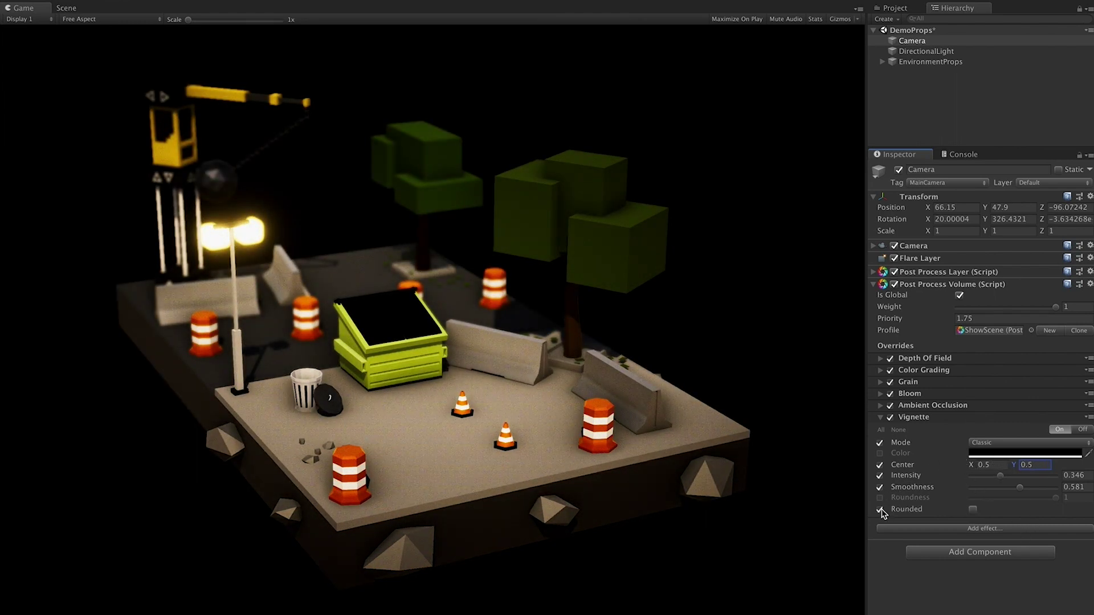
# Step: Make the vignette rounded at intensity 0.269, test red, yellow and blue tints, keep black, and set roundness 1
pyautogui.click(973, 510)
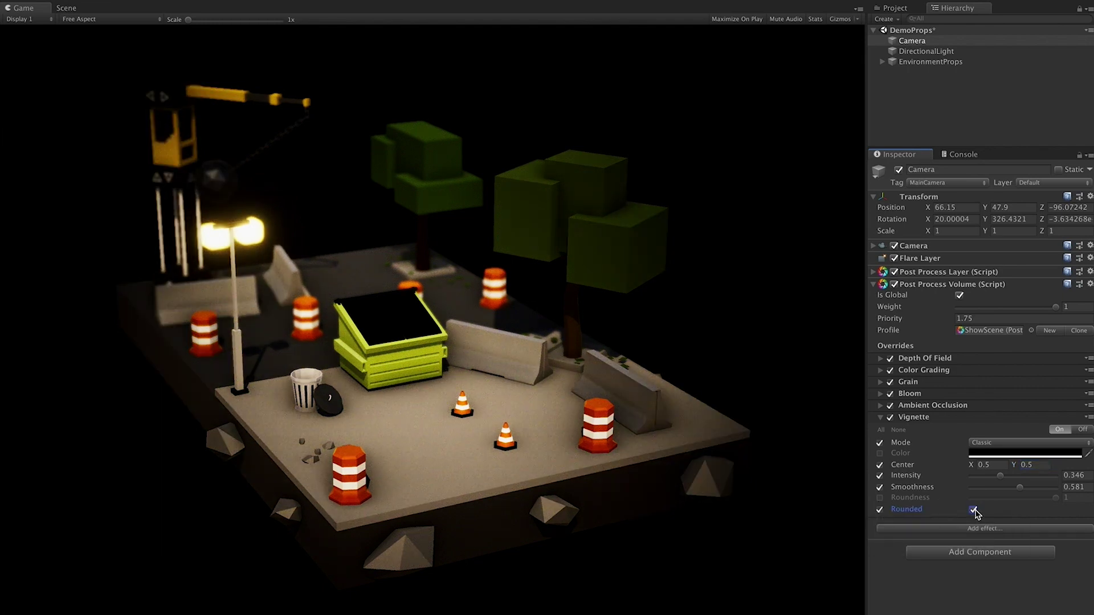
pyautogui.moveTo(997, 476); pyautogui.dragTo(996, 481)
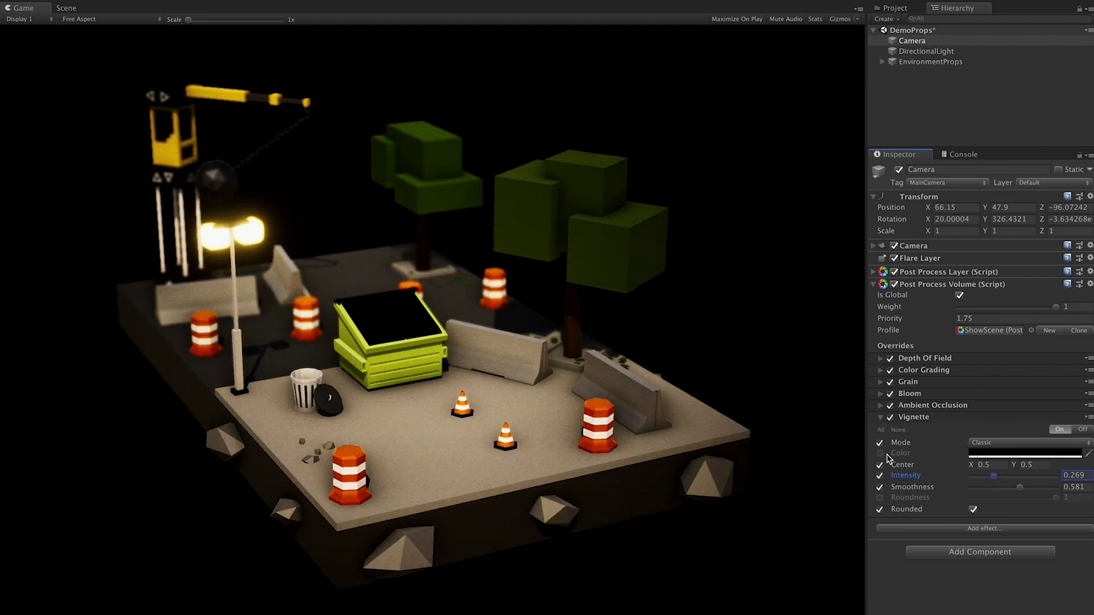
pyautogui.click(975, 455)
pyautogui.moveTo(1044, 272); pyautogui.dragTo(1040, 250)
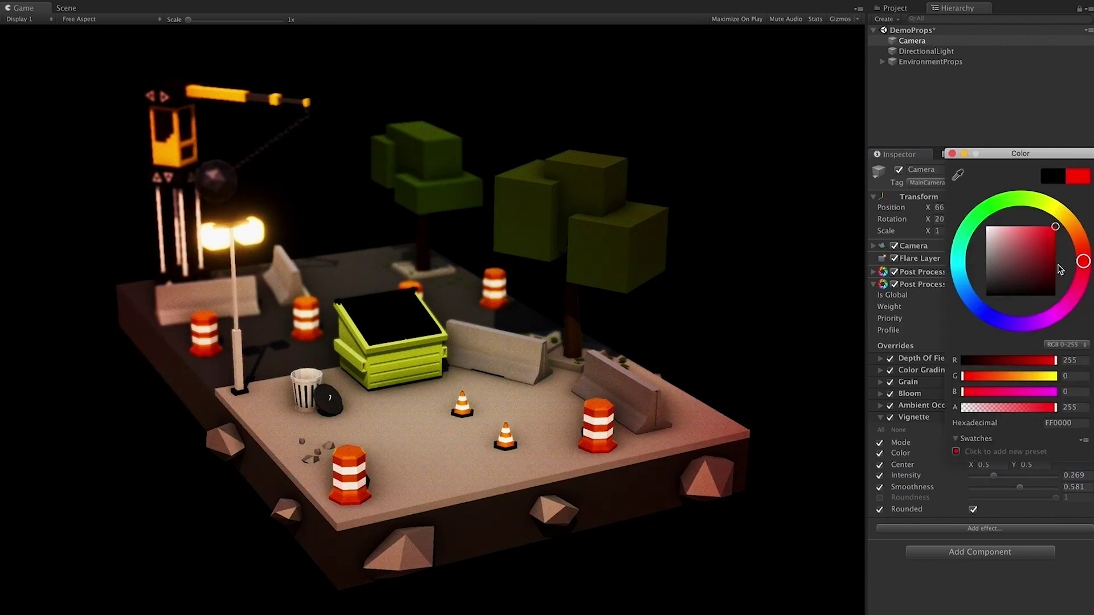
pyautogui.moveTo(1045, 216); pyautogui.dragTo(1059, 214)
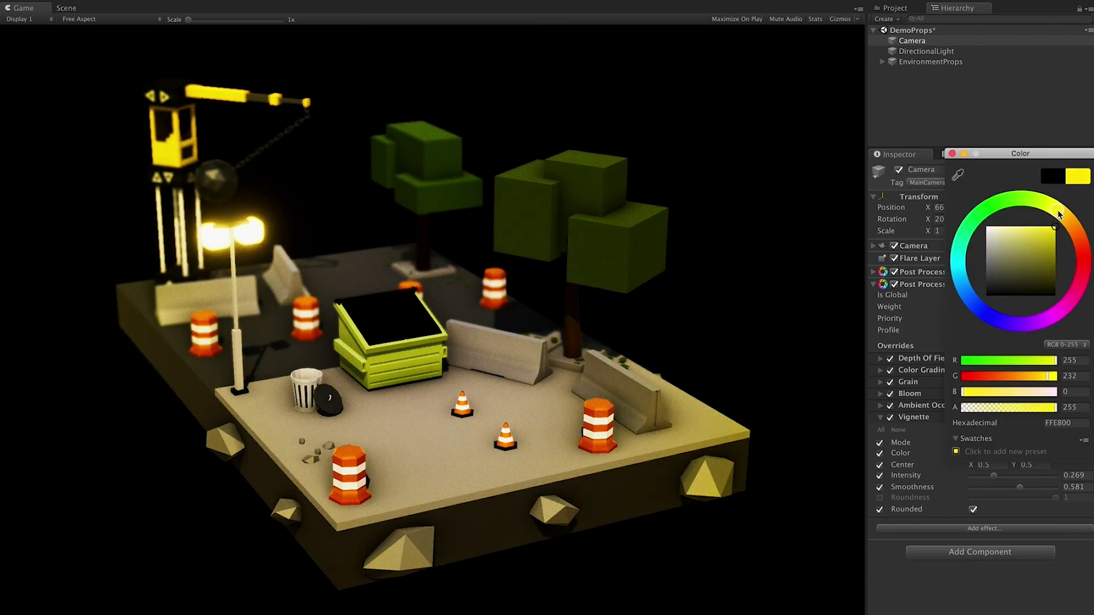
pyautogui.moveTo(971, 299); pyautogui.dragTo(977, 306)
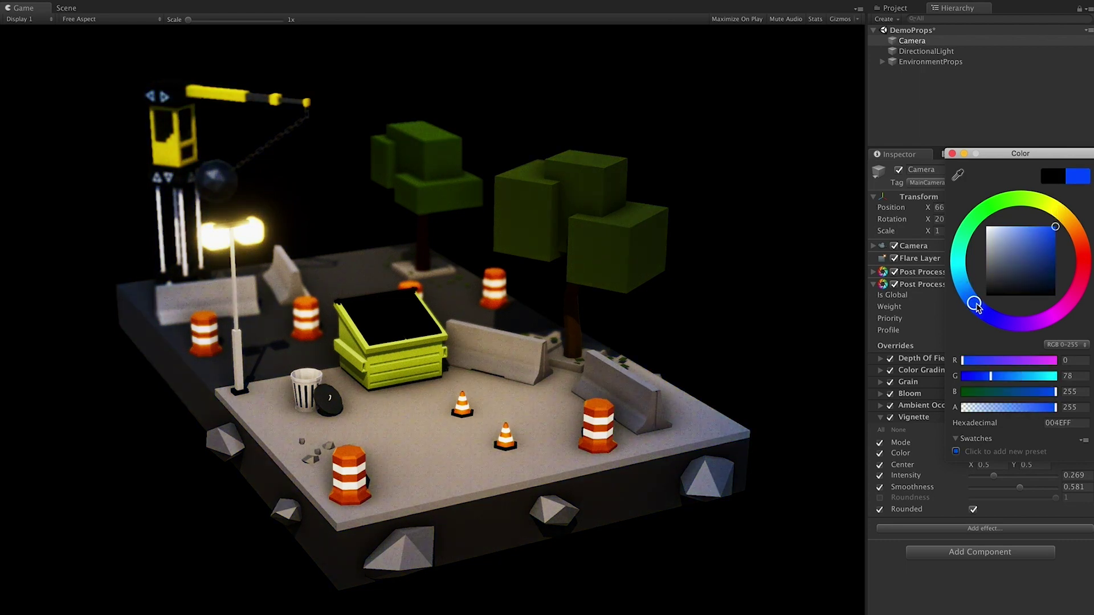
pyautogui.moveTo(1019, 253); pyautogui.dragTo(980, 310)
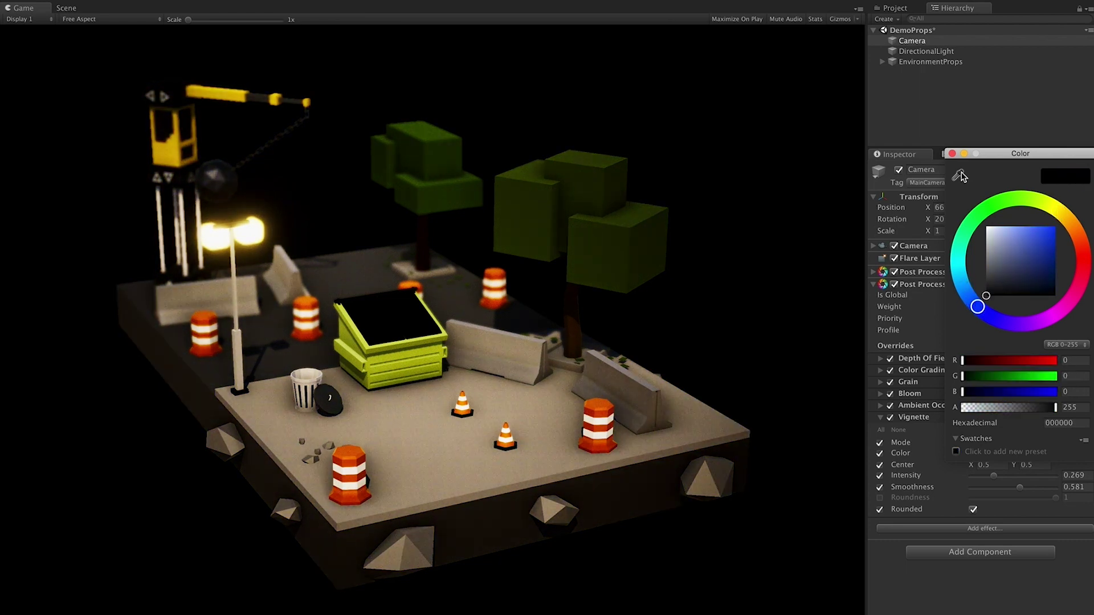
pyautogui.click(952, 154)
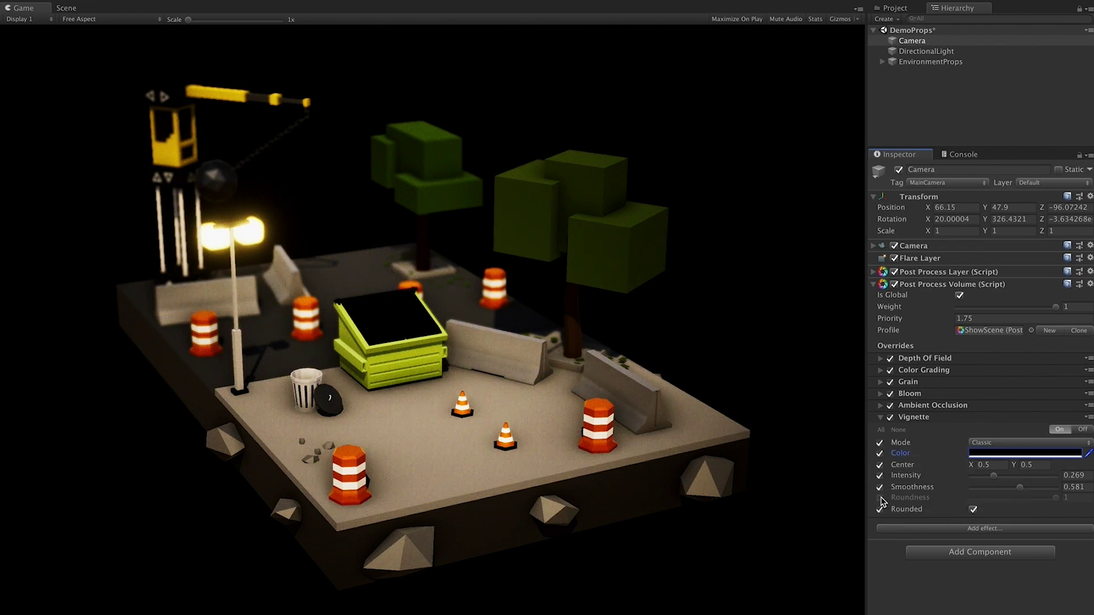
pyautogui.moveTo(1051, 501)
pyautogui.mouseDown()
pyautogui.moveTo(1038, 501)
pyautogui.moveTo(1064, 498)
pyautogui.mouseUp()
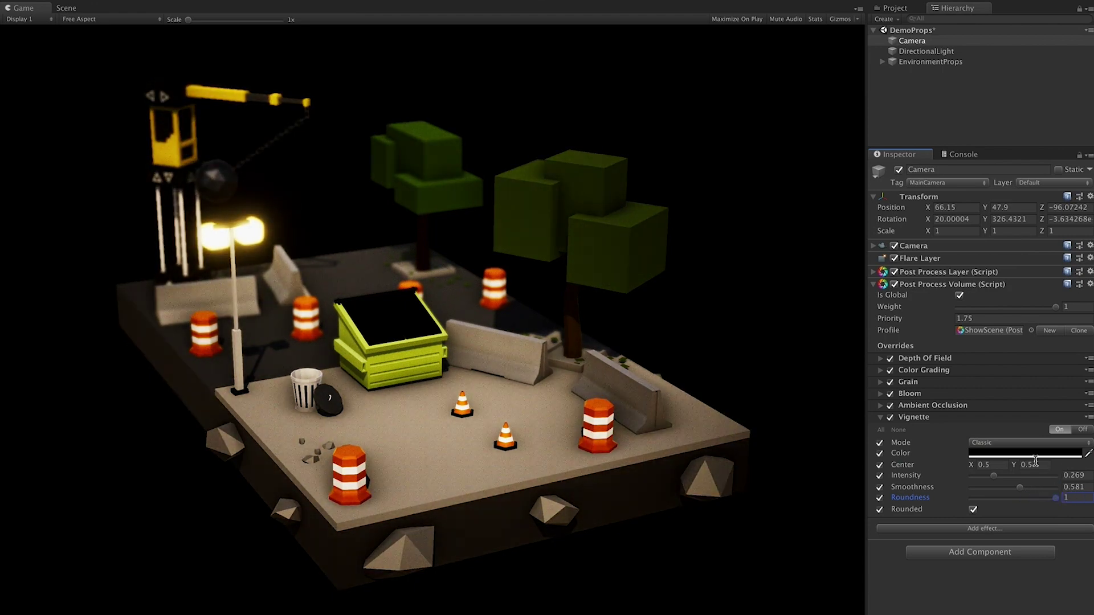
# Step: Fold the Vignette settings, play the scene, and briefly check the Color Grading settings
pyautogui.click(924, 418)
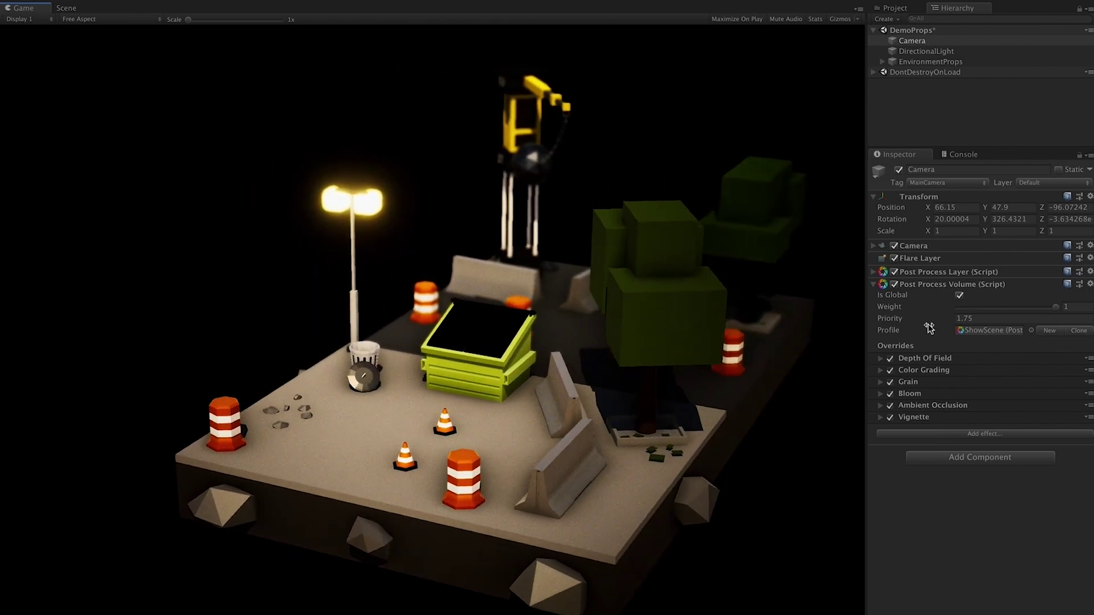
pyautogui.click(934, 373)
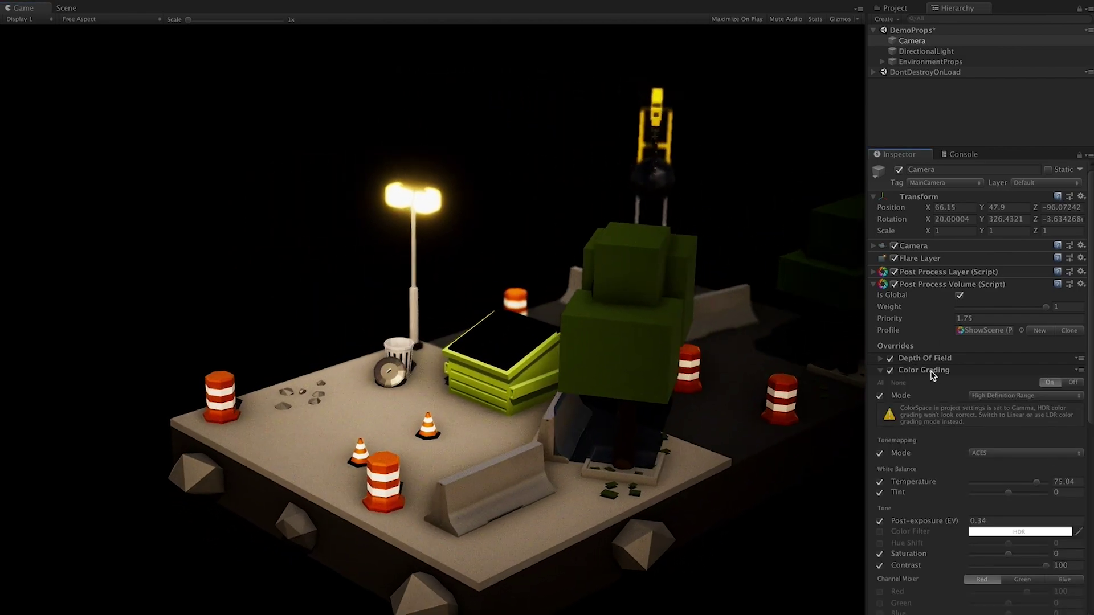
pyautogui.click(926, 370)
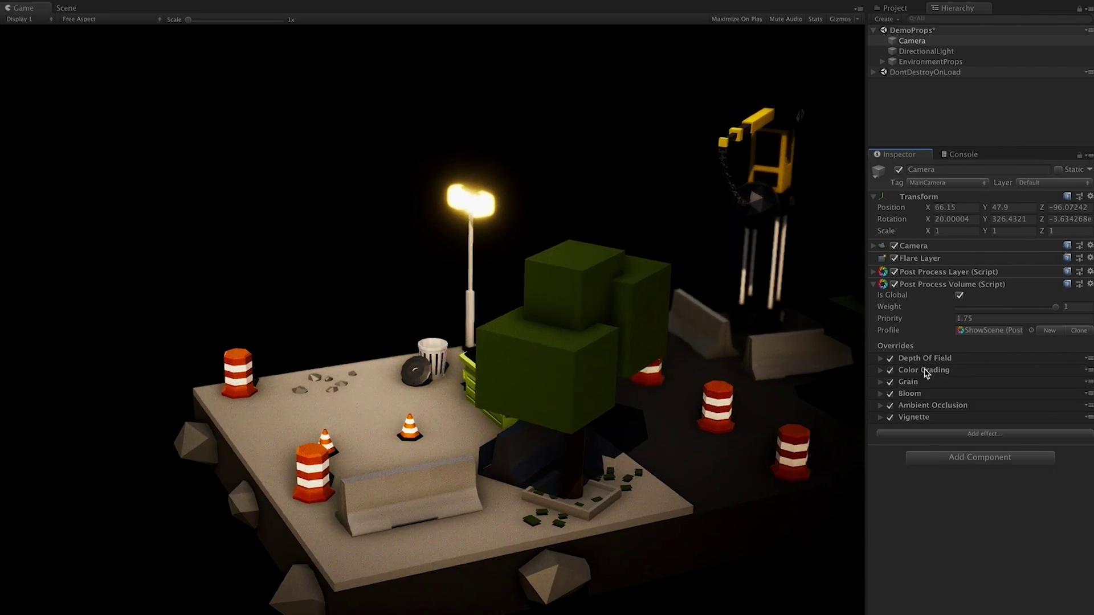